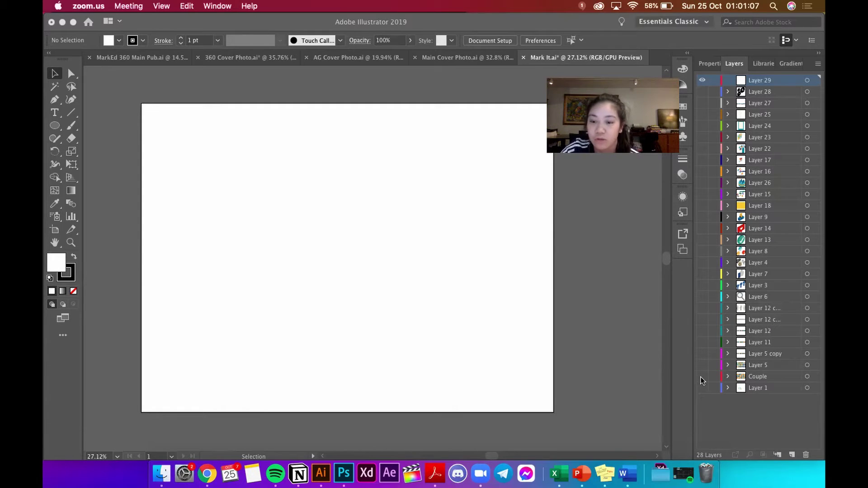
# - Show and hide the Couple, Layer 5 and Layer 3 artwork one after another to review the isometric people figures
pyautogui.click(701, 377)
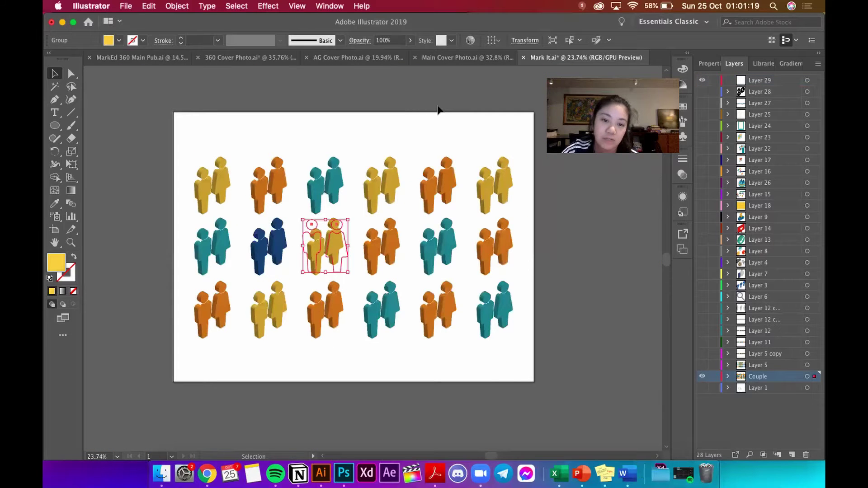
pyautogui.click(438, 108)
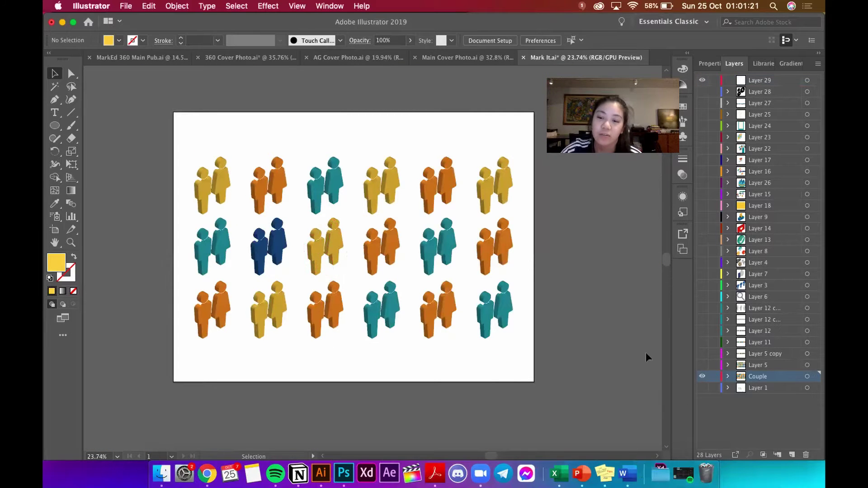
pyautogui.click(702, 365)
pyautogui.click(701, 376)
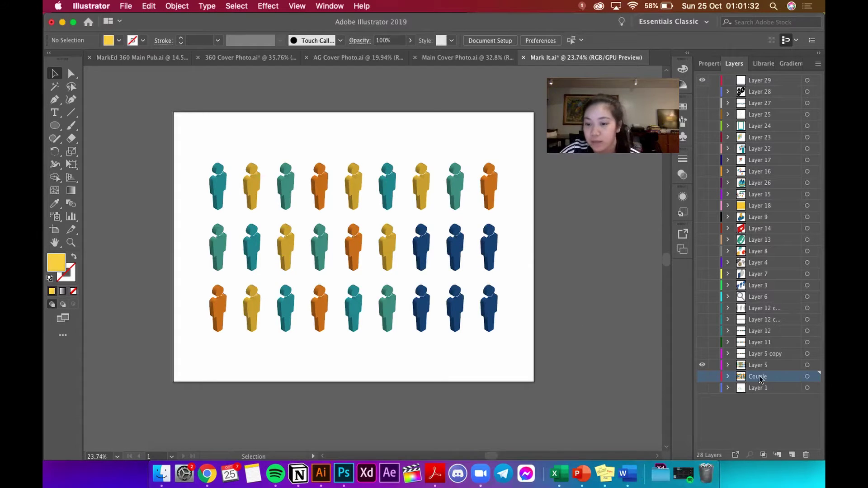
pyautogui.click(702, 365)
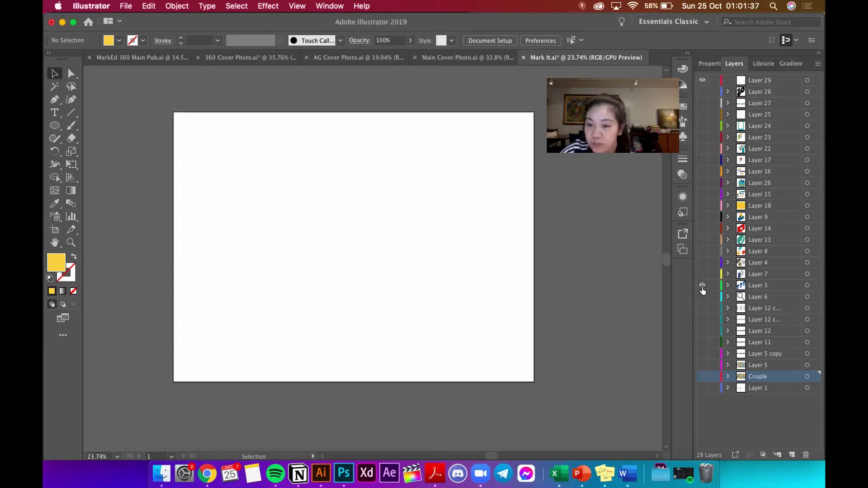
pyautogui.click(701, 286)
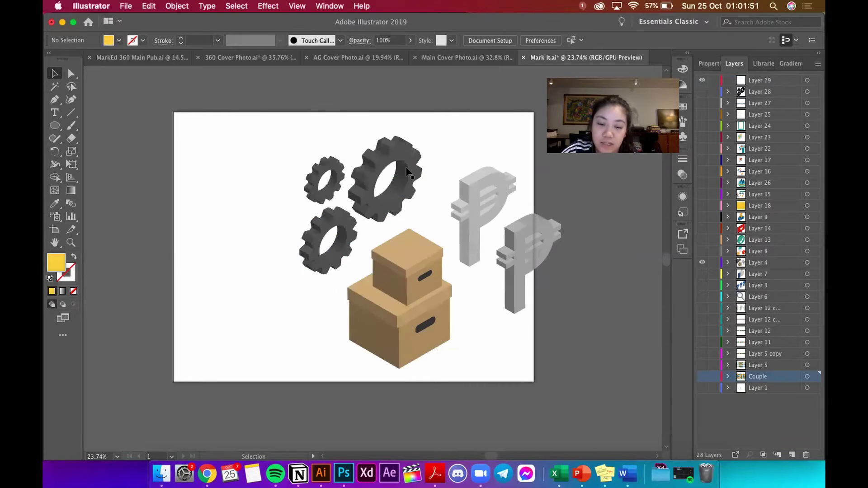
# - Examine the Layer 4 illustrations by selecting the small cardboard box and both peso signs
pyautogui.scroll(3, 407, 171)
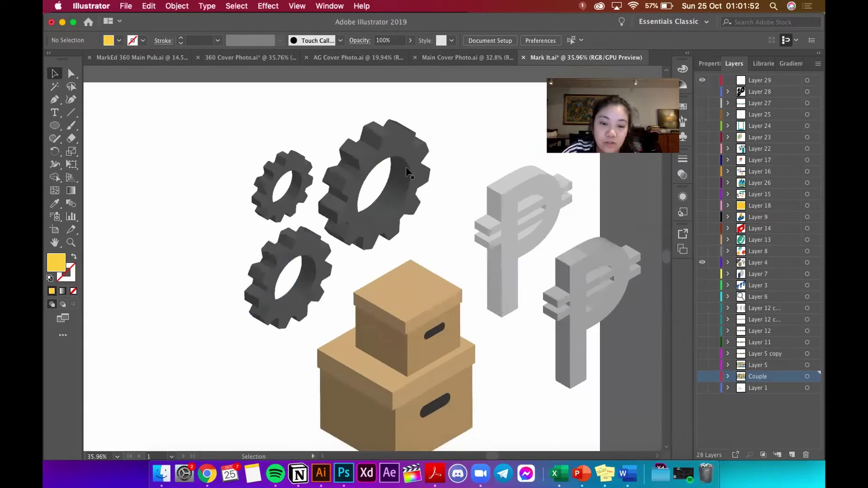
pyautogui.click(395, 281)
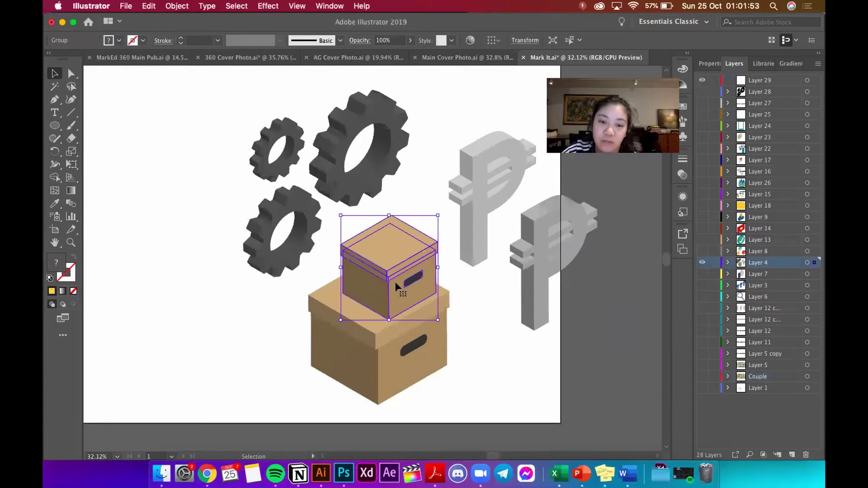
pyautogui.click(536, 220)
pyautogui.click(487, 151)
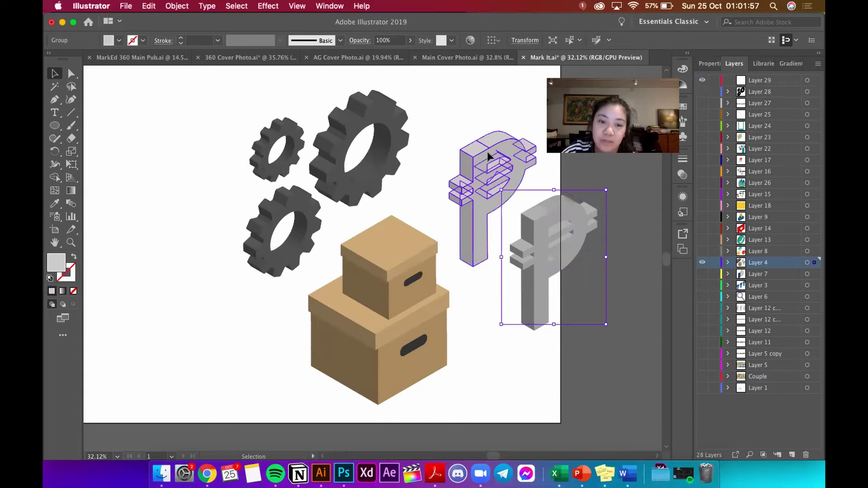
pyautogui.click(352, 100)
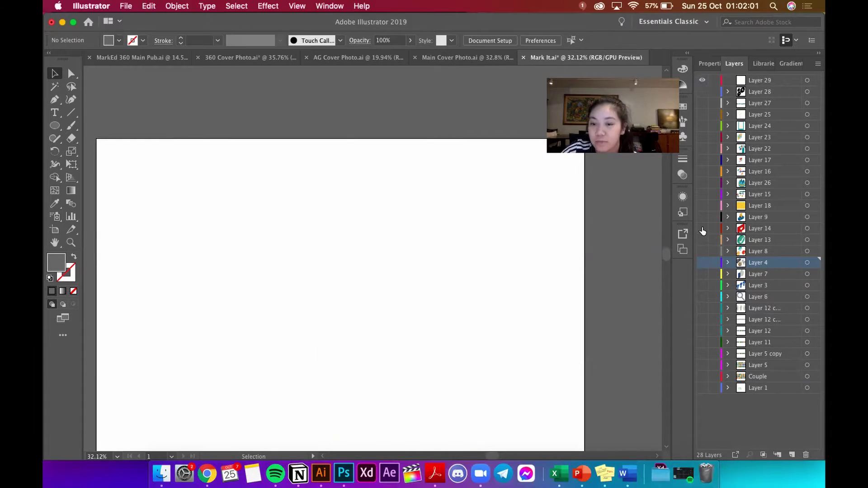
# - Show Layer 14 and examine its red heart speech bubble
pyautogui.click(702, 229)
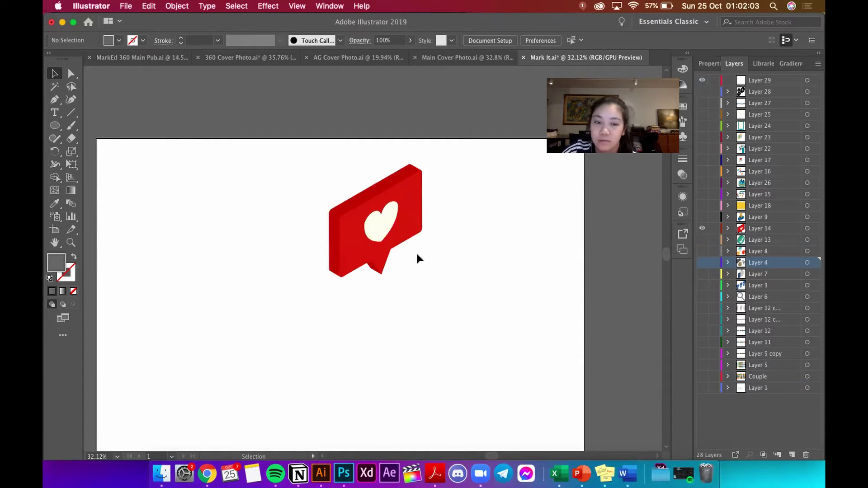
pyautogui.scroll(4, 368, 246)
pyautogui.scroll(-4, 368, 246)
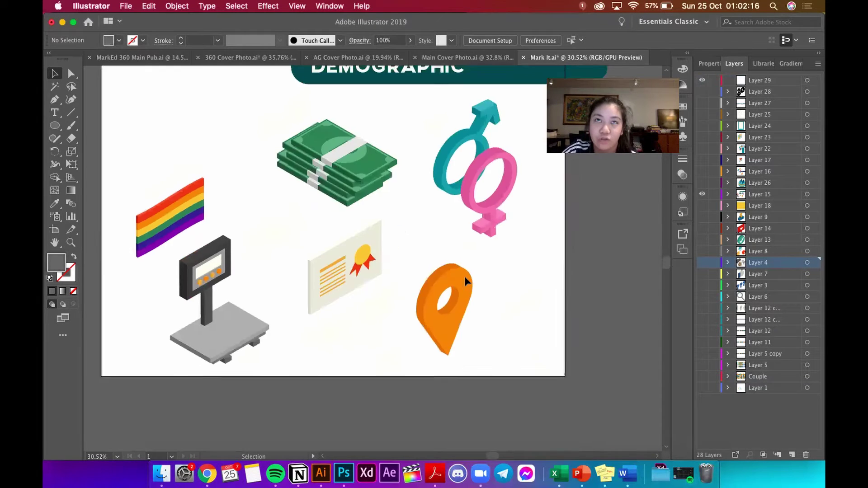
# - Inspect the Demographic icons on Layer 15 by selecting the rainbow flag, money stack, gender symbols, location pin, certificate and scale
pyautogui.scroll(2, 464, 276)
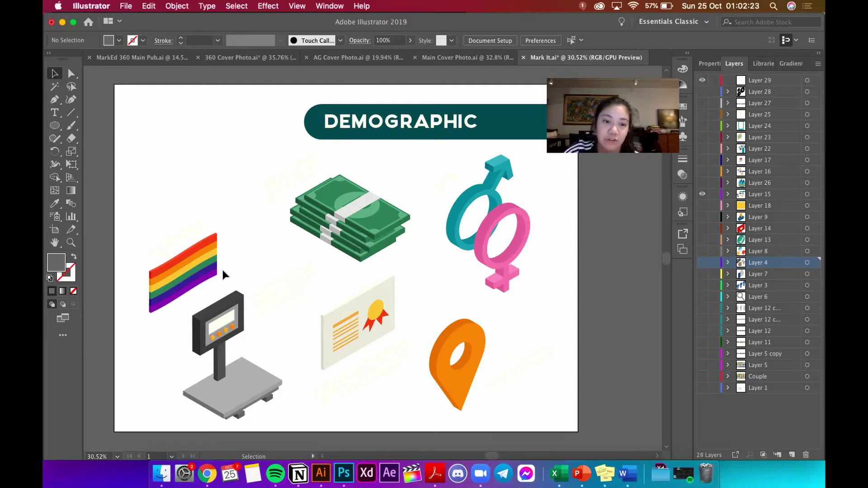
pyautogui.click(190, 271)
pyautogui.scroll(4, 190, 269)
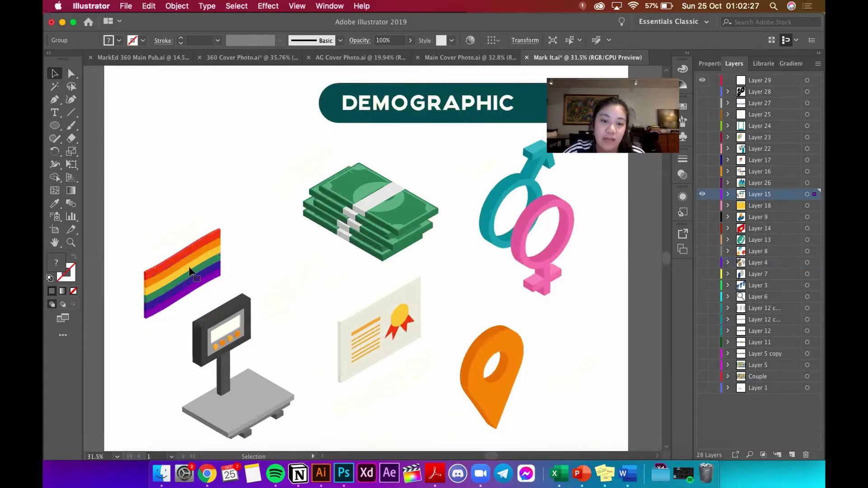
pyautogui.click(459, 194)
pyautogui.hscroll(3, 459, 199)
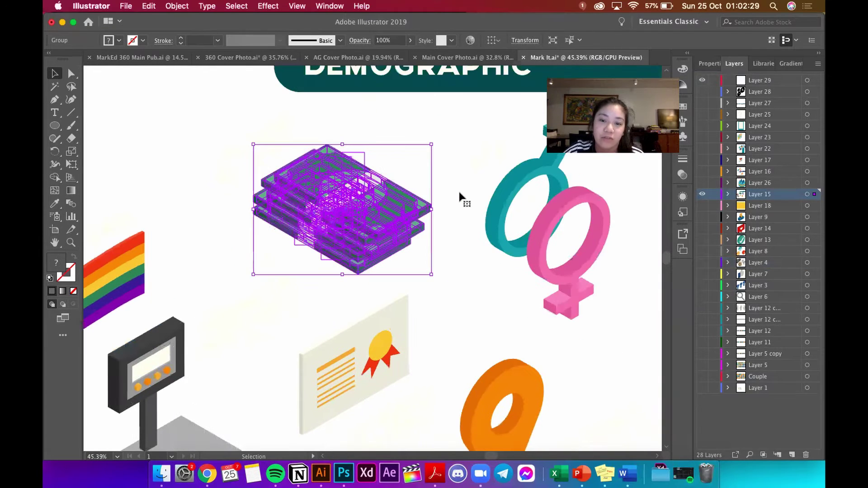
pyautogui.click(451, 251)
pyautogui.scroll(-3, 452, 253)
pyautogui.click(503, 256)
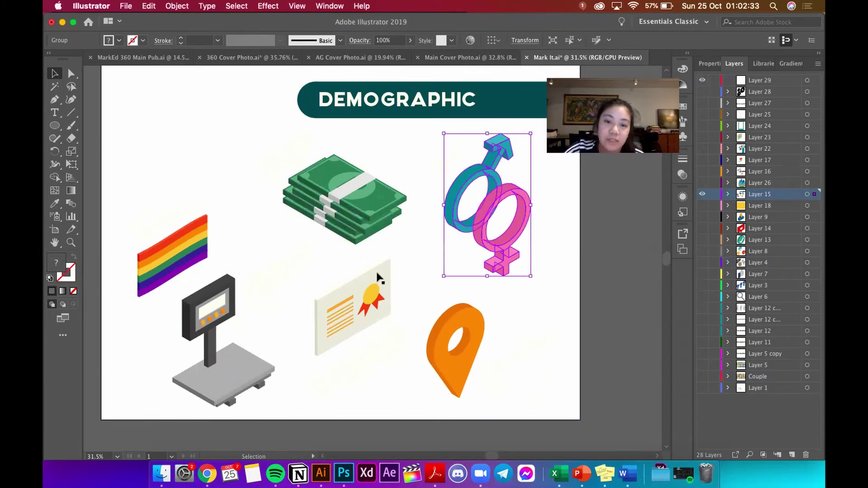
pyautogui.click(457, 330)
pyautogui.click(347, 308)
pyautogui.click(196, 318)
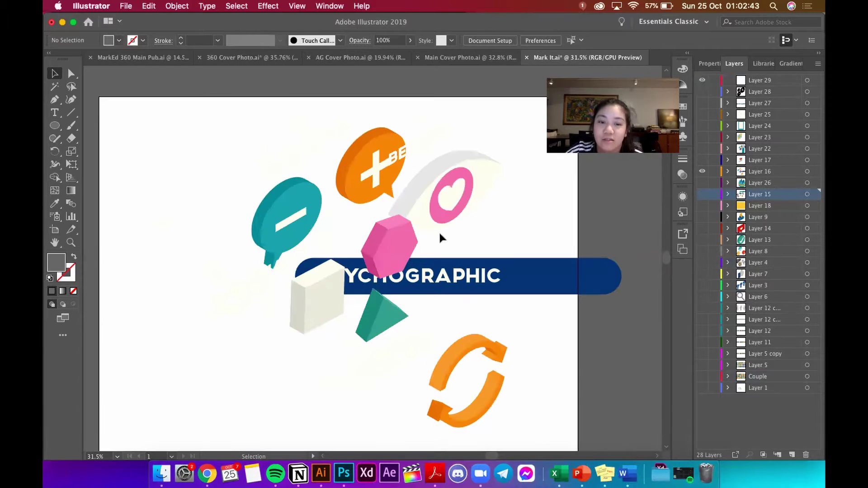
# - Spread the solid shapes, circular arrows, speech bubbles and eye apart around the PSYCHOGRAPHIC title on Layer 16
pyautogui.moveTo(386, 230); pyautogui.dragTo(290, 333)
pyautogui.scroll(-3, 291, 333)
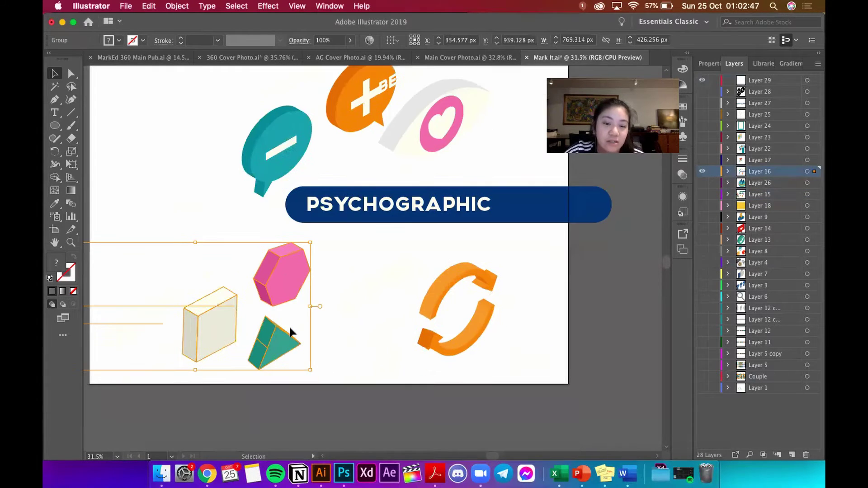
pyautogui.moveTo(466, 301); pyautogui.dragTo(476, 290)
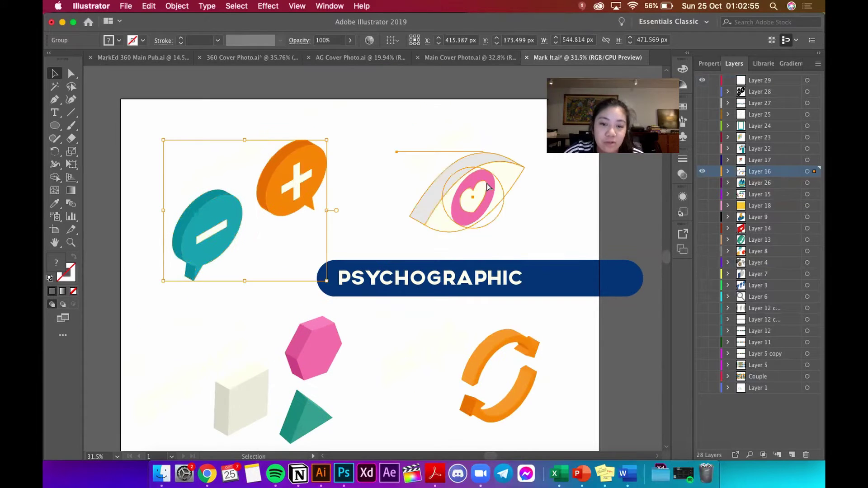
pyautogui.moveTo(482, 183); pyautogui.dragTo(498, 185)
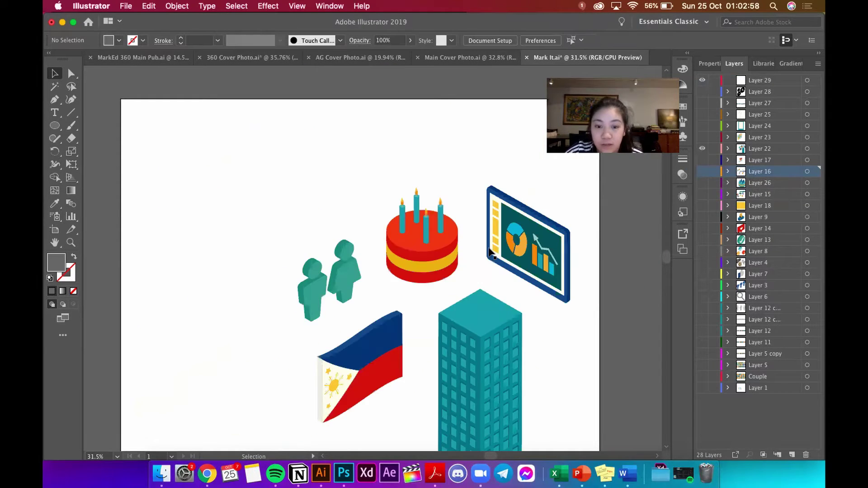
# - Examine the Layer 22 illustrations, selecting the chart tablet, the tall building and the people pair, and clear the selection
pyautogui.scroll(-2, 488, 252)
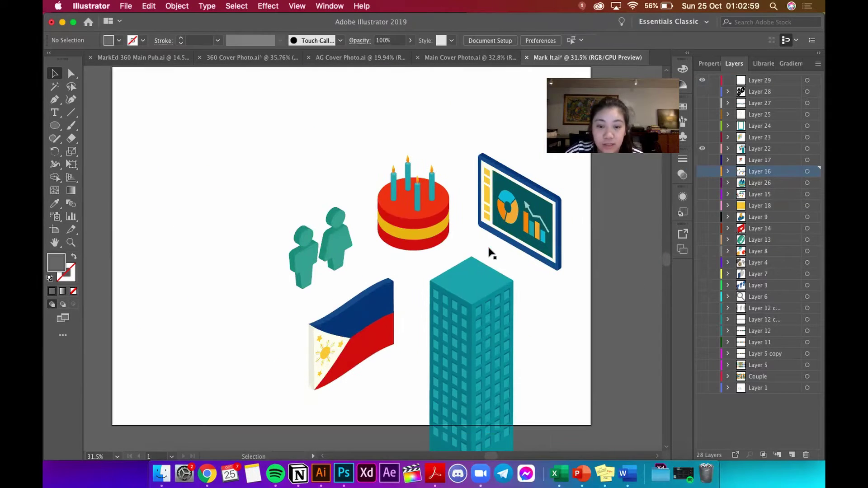
pyautogui.click(526, 219)
pyautogui.click(493, 381)
pyautogui.click(341, 235)
pyautogui.click(409, 95)
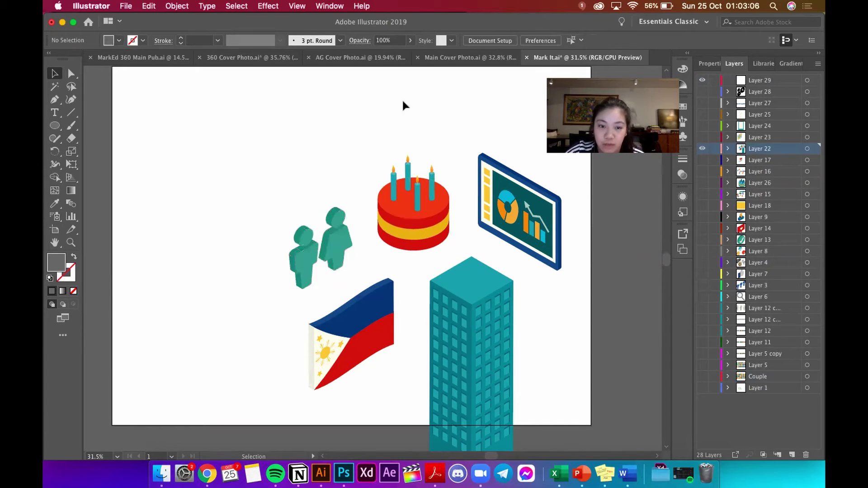
pyautogui.scroll(-1, 292, 172)
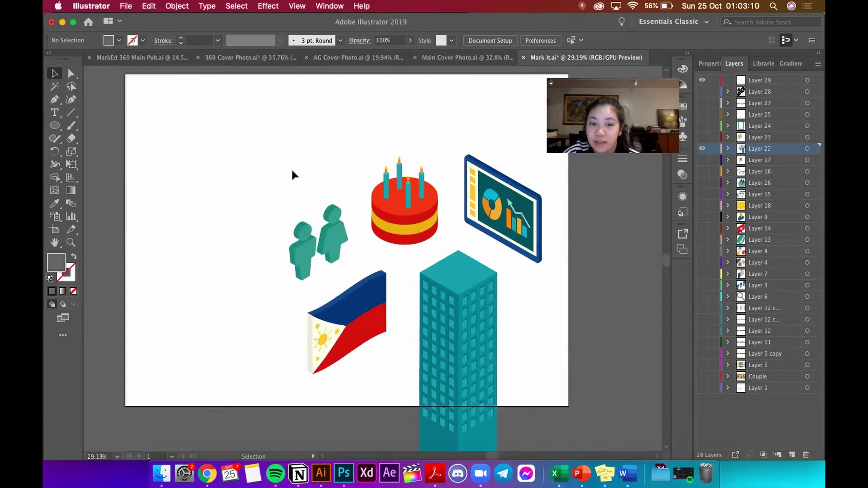
pyautogui.moveTo(291, 150); pyautogui.dragTo(294, 171)
pyautogui.scroll(5, 339, 218)
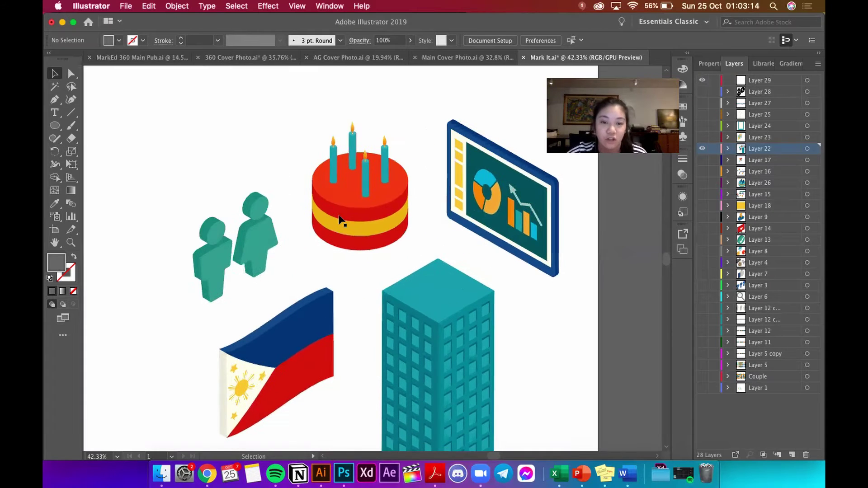
# - Hide Layer 22 and show Layer 23 to examine its four coloured icon tiles
pyautogui.click(702, 148)
pyautogui.click(702, 137)
pyautogui.scroll(-5, 363, 194)
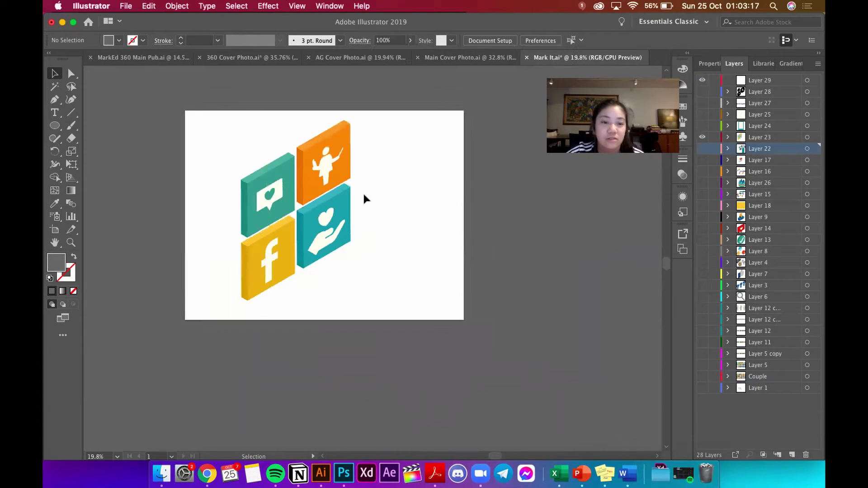
pyautogui.scroll(3, 304, 194)
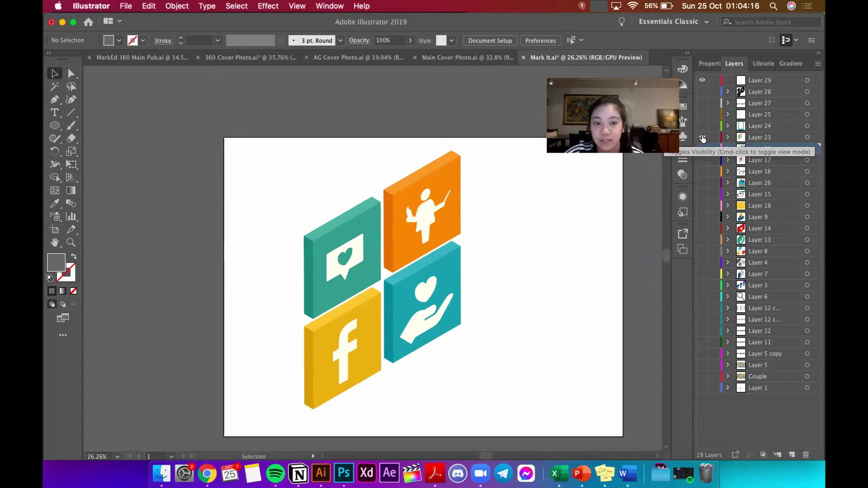
pyautogui.click(702, 136)
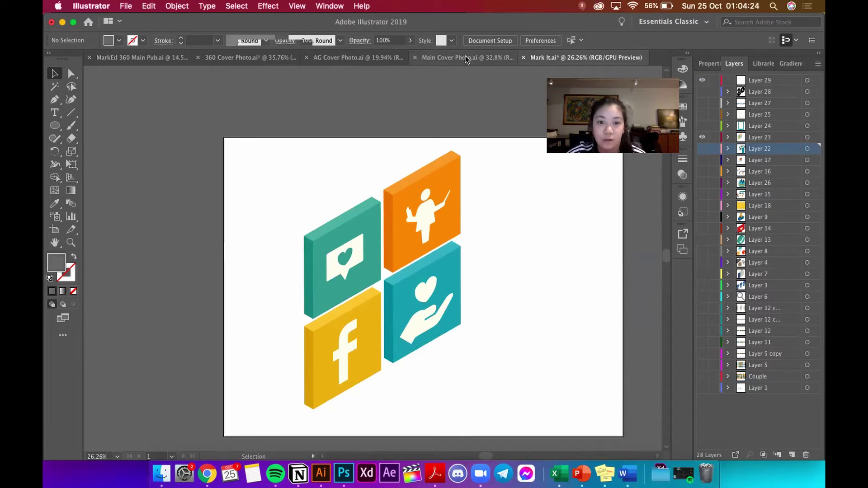
# - Switch to the Main Cover Photo.ai document and examine its title, program descriptions and three illustrated buildings
pyautogui.click(465, 60)
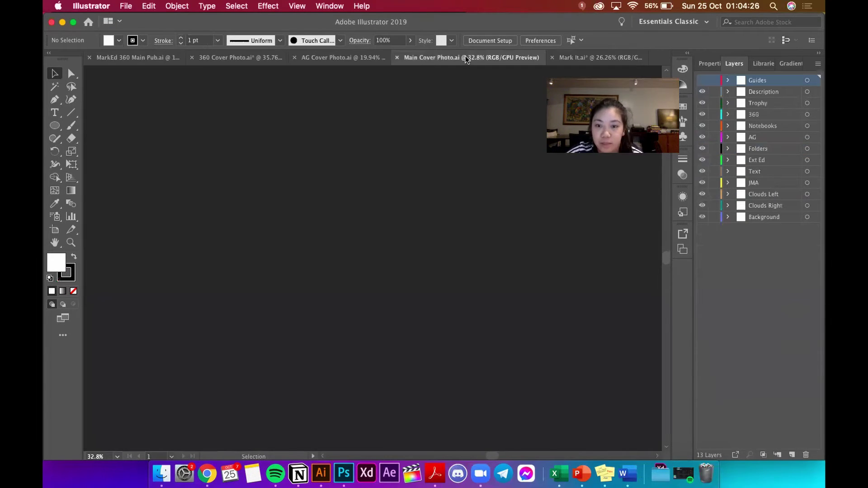
pyautogui.hscroll(-2, 287, 184)
pyautogui.scroll(-1, 288, 184)
pyautogui.hscroll(-2, 289, 184)
pyautogui.scroll(1, 290, 184)
pyautogui.scroll(2, 287, 184)
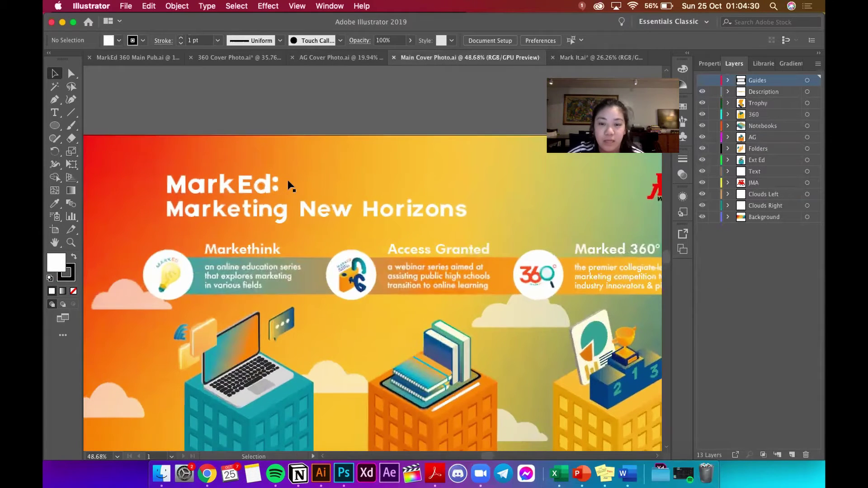
pyautogui.scroll(-2, 288, 184)
pyautogui.scroll(-3, 287, 185)
pyautogui.hscroll(-2, 288, 185)
pyautogui.scroll(2, 288, 185)
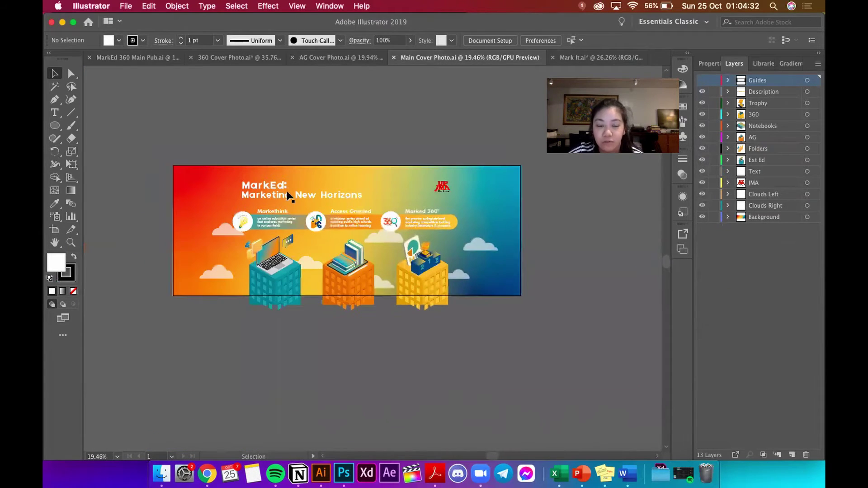
pyautogui.scroll(3, 267, 242)
pyautogui.scroll(5, 266, 242)
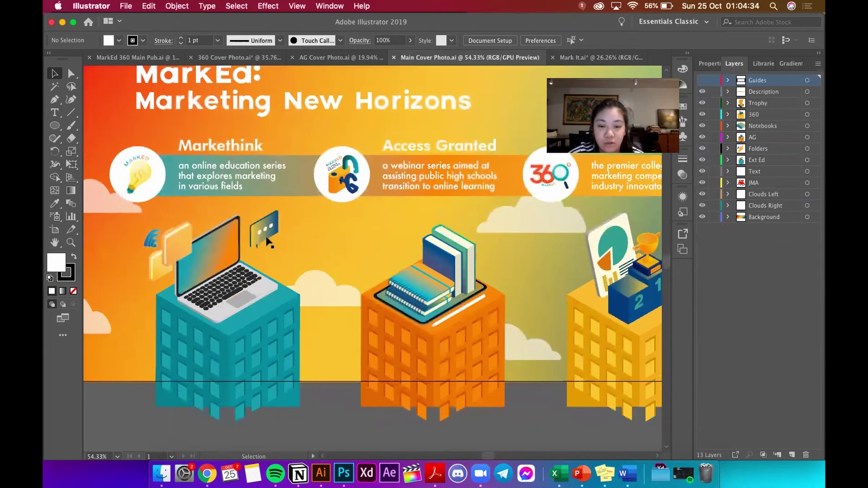
# - Inspect the yellow building's illustration by selecting the winners' podium, the trophy and the chart board
pyautogui.hscroll(2, 410, 285)
pyautogui.scroll(3, 614, 285)
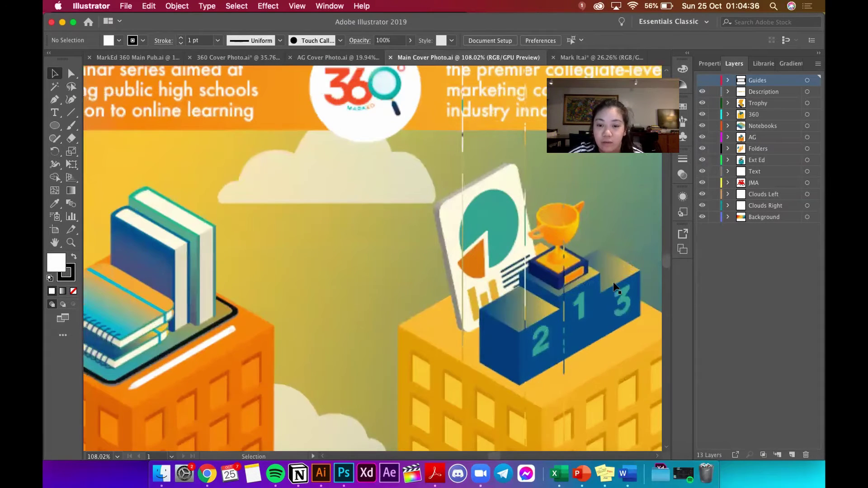
pyautogui.click(582, 318)
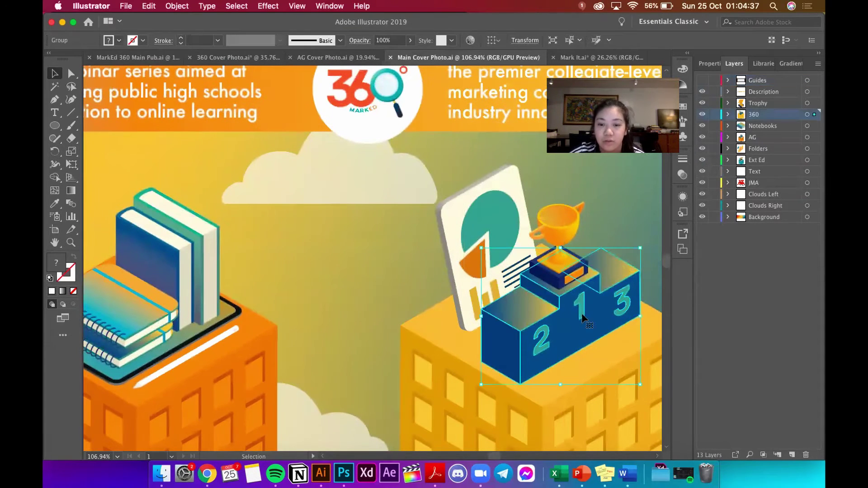
pyautogui.click(556, 225)
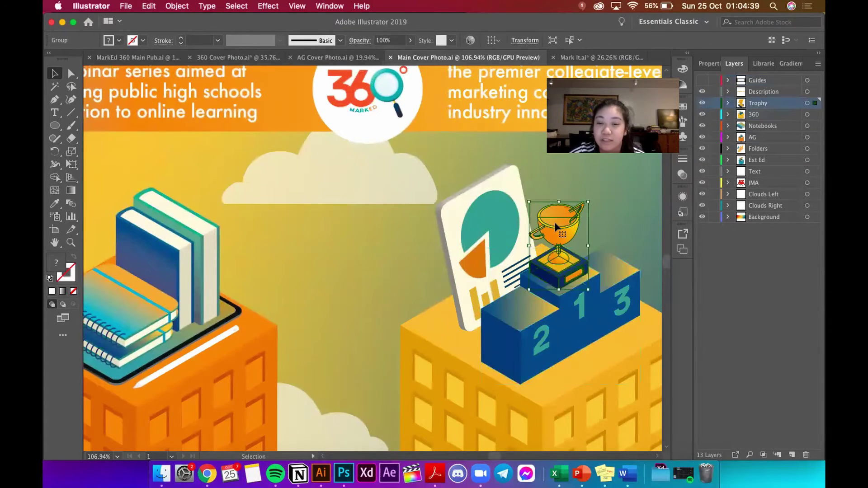
pyautogui.click(469, 200)
# - Select the upper spiral notebook on the orange building to inspect it closely
pyautogui.scroll(-5, 529, 203)
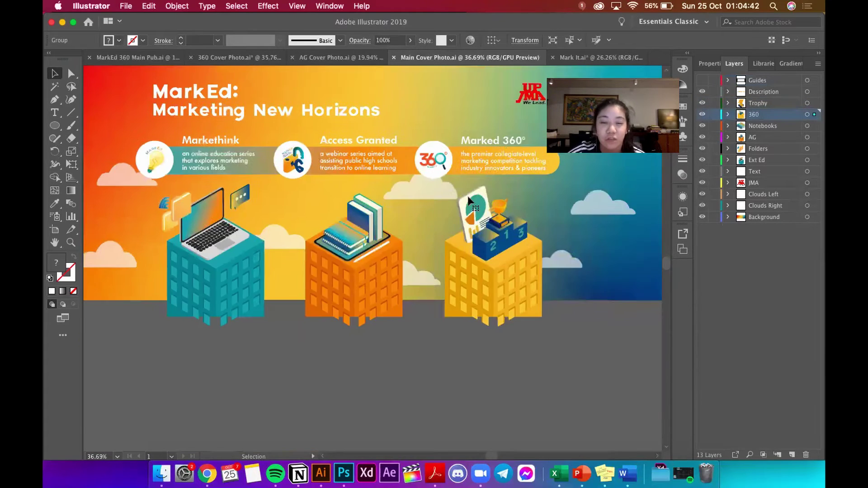
pyautogui.scroll(5, 384, 219)
pyautogui.click(409, 290)
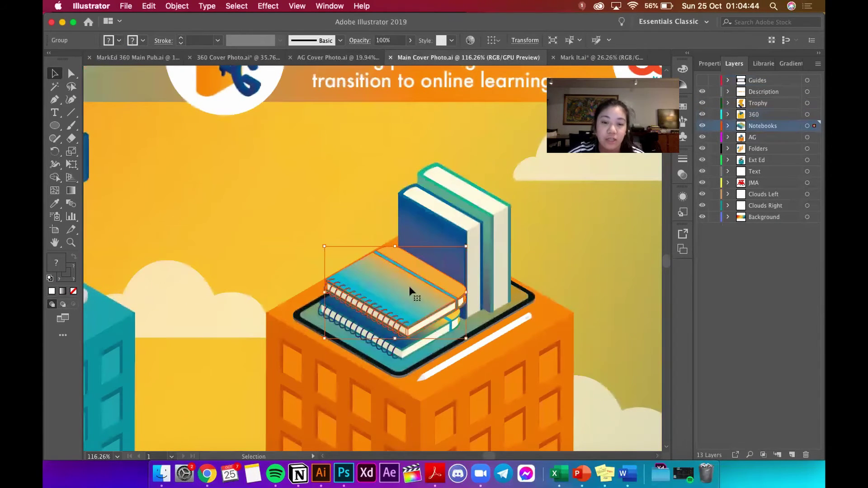
# - Select the upright blue book on the orange building to inspect it, and review the whole cover composition
pyautogui.click(458, 214)
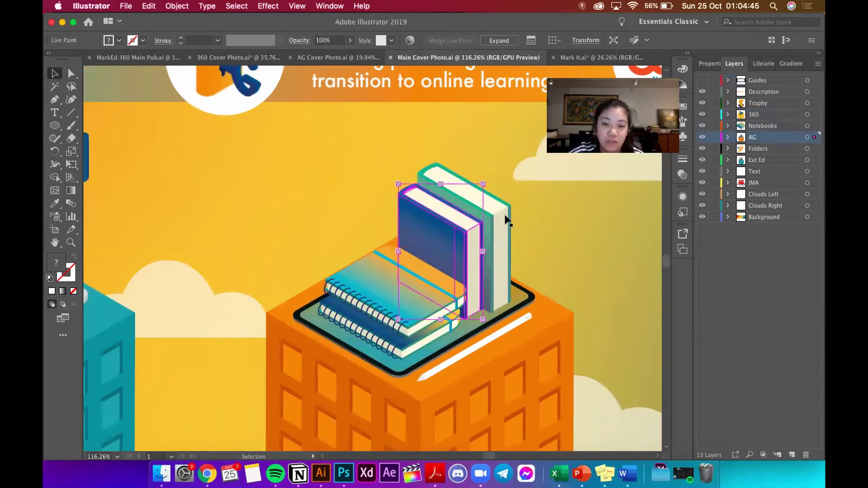
pyautogui.click(488, 321)
pyautogui.scroll(-4, 424, 324)
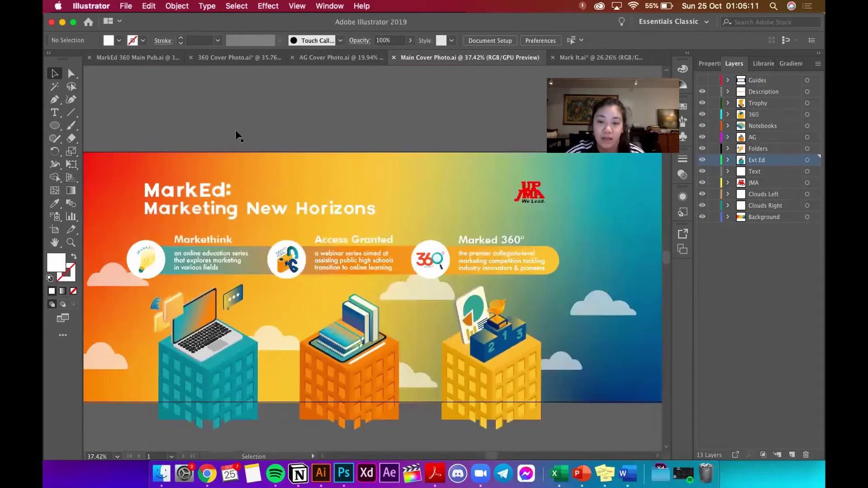
pyautogui.scroll(-3, 235, 131)
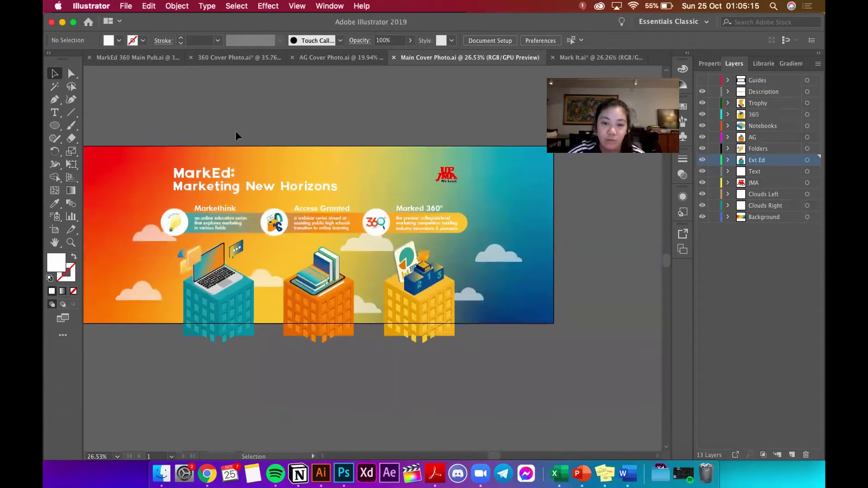
pyautogui.hscroll(-1, 235, 131)
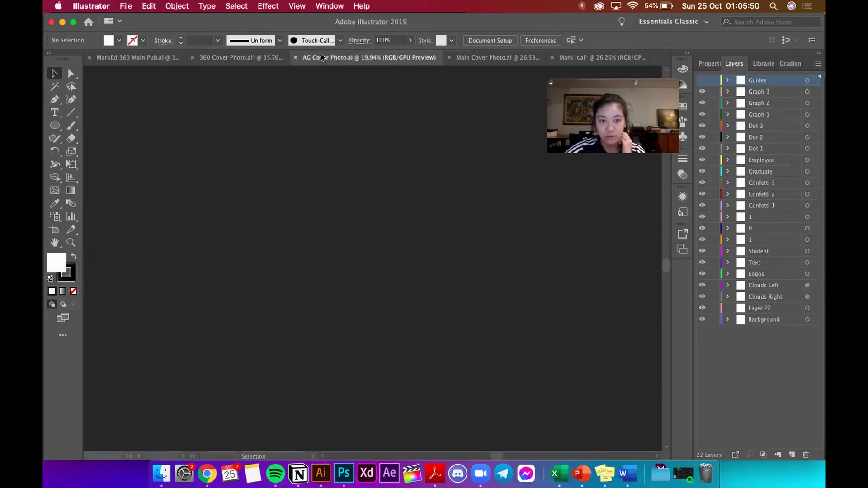
# - Switch to the AG Cover Photo.ai document and inspect the chart screen beside the businessman by selecting it
pyautogui.scroll(5, 230, 181)
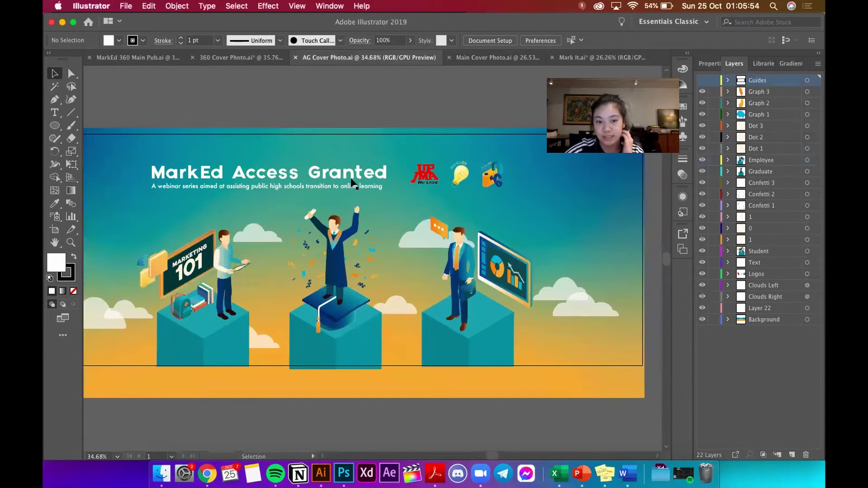
pyautogui.scroll(5, 320, 222)
pyautogui.hscroll(3, 320, 221)
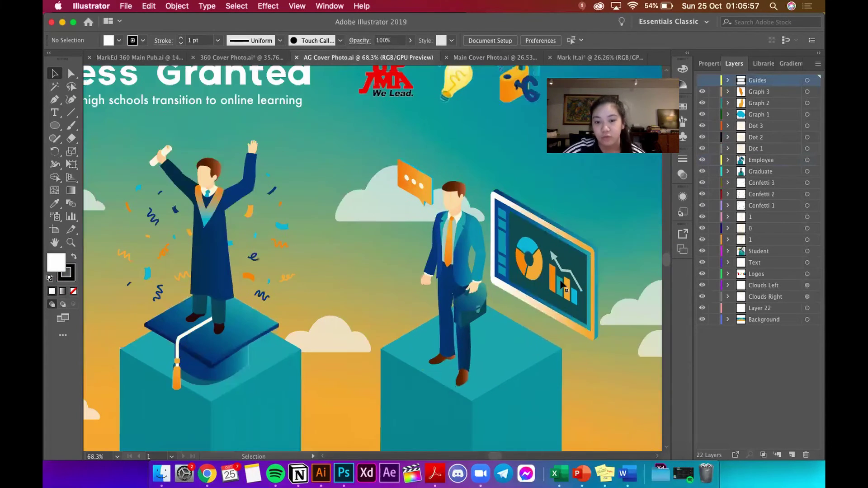
pyautogui.click(561, 284)
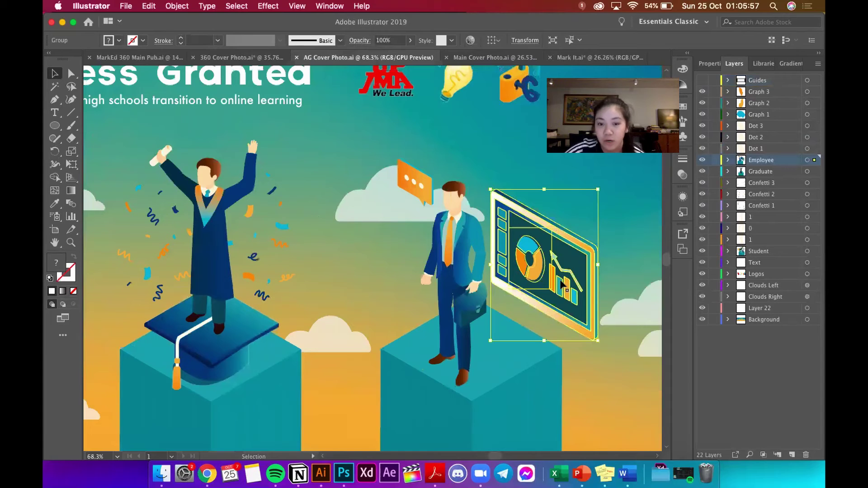
pyautogui.click(519, 210)
pyautogui.click(484, 260)
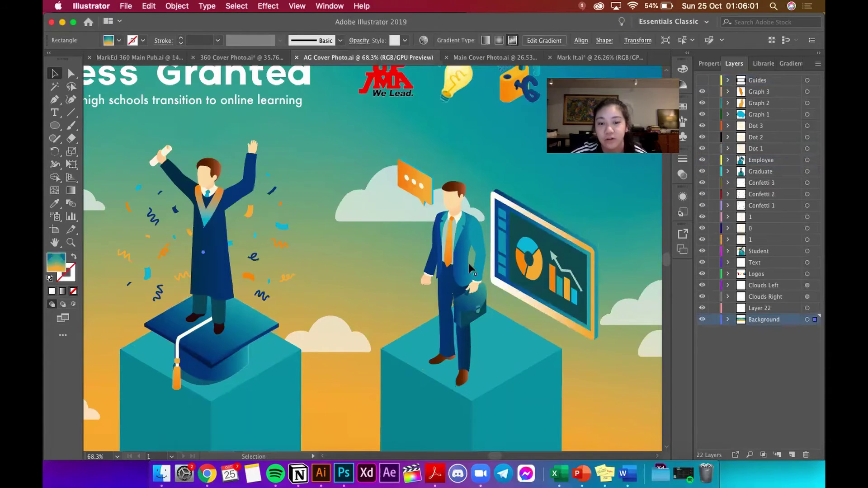
# - Inspect the three figures of the MarkEd Access Granted cover by selecting the businessman, the graduate and the student
pyautogui.scroll(-3, 465, 281)
pyautogui.scroll(-2, 466, 283)
pyautogui.click(465, 281)
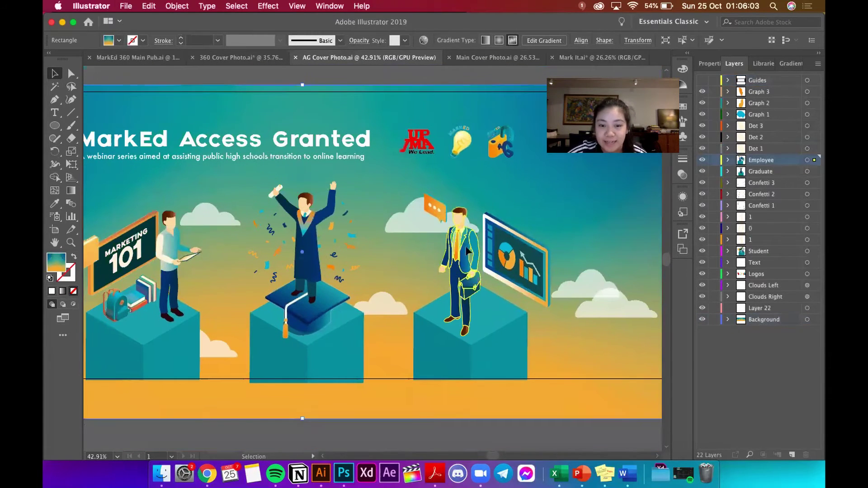
pyautogui.click(304, 250)
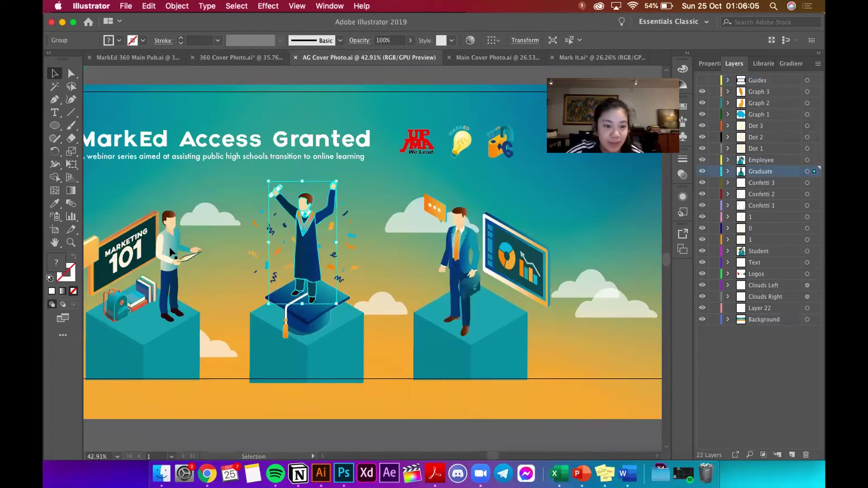
pyautogui.click(174, 253)
pyautogui.click(315, 244)
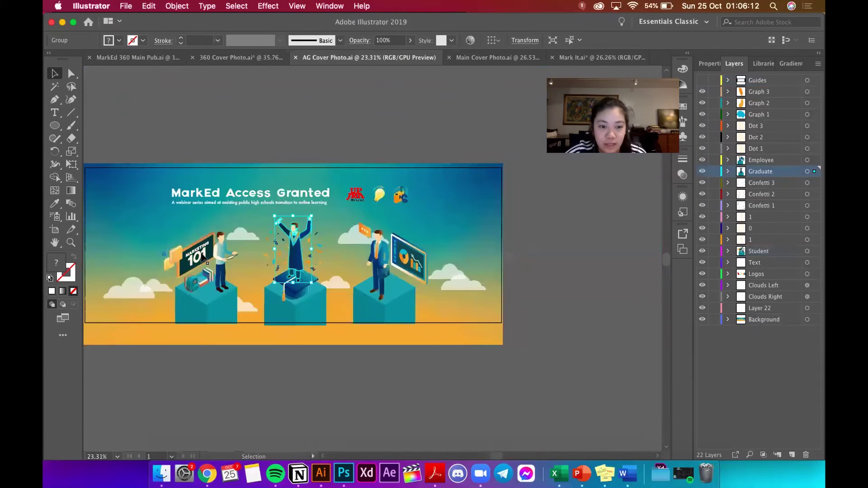
pyautogui.hscroll(-2, 243, 104)
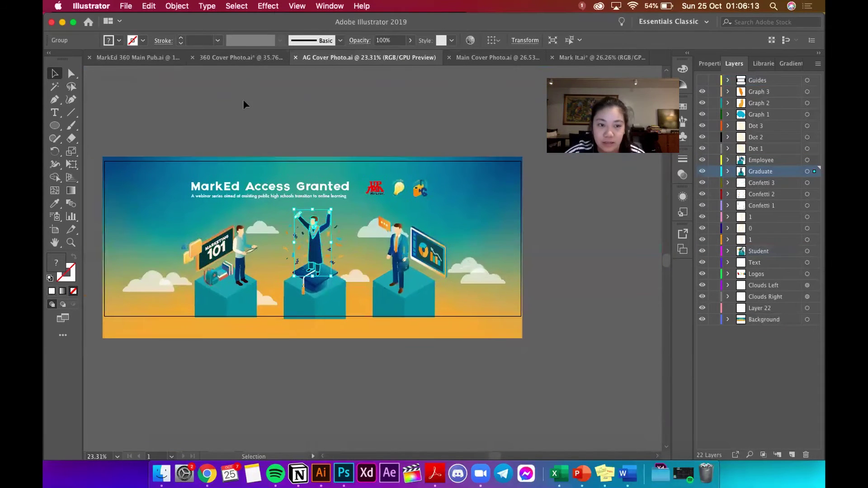
# - Switch to the 360 Cover Photo.ai document and examine its title, logos and three numbered podiums with figures
pyautogui.click(230, 59)
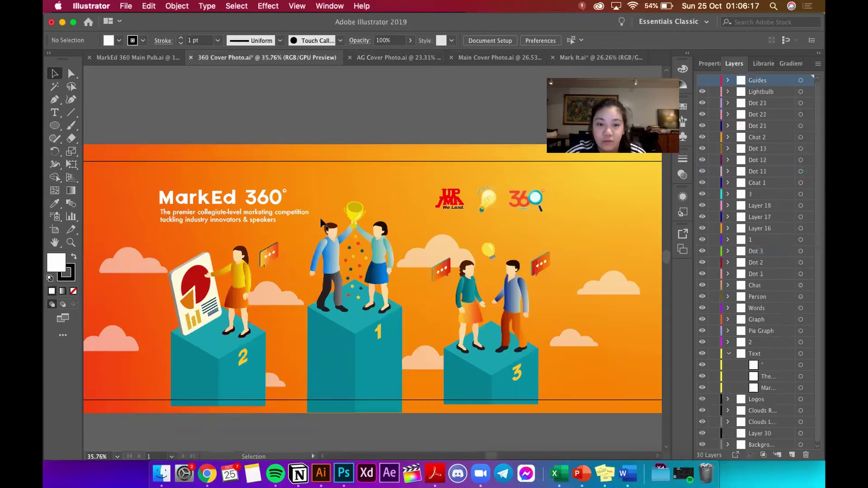
pyautogui.scroll(-2, 356, 225)
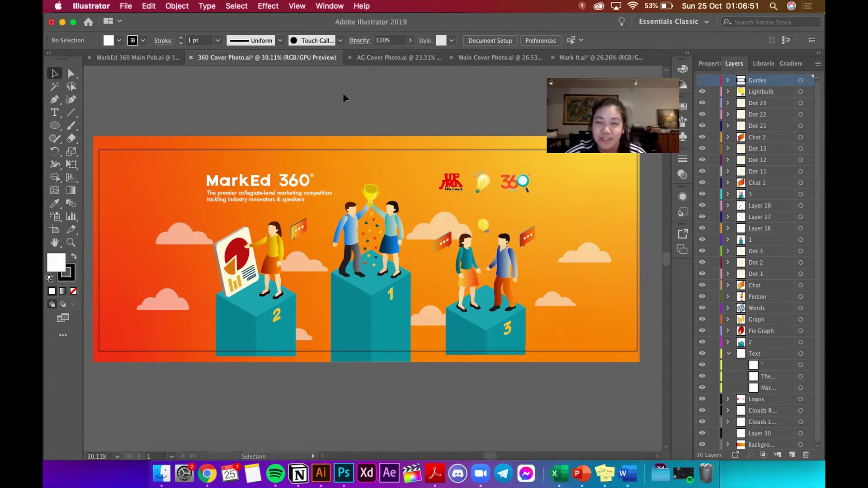
# - Return to the Mark It.ai document and hide Layer 23
pyautogui.click(577, 58)
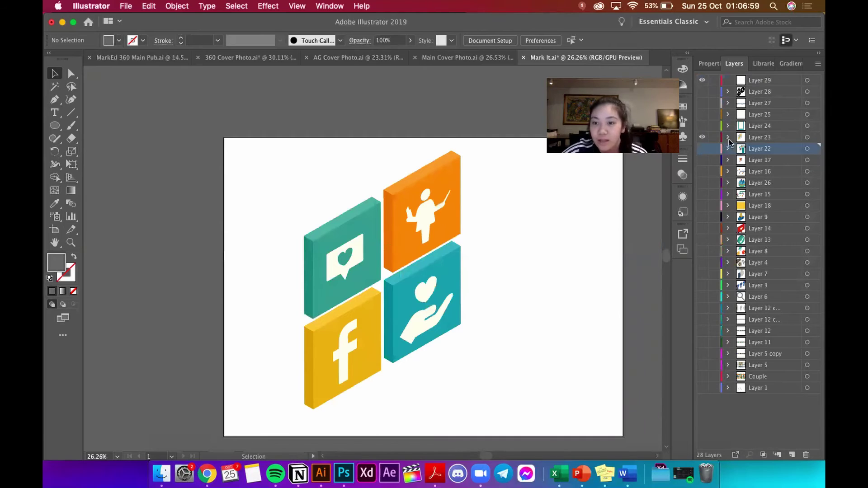
pyautogui.click(701, 137)
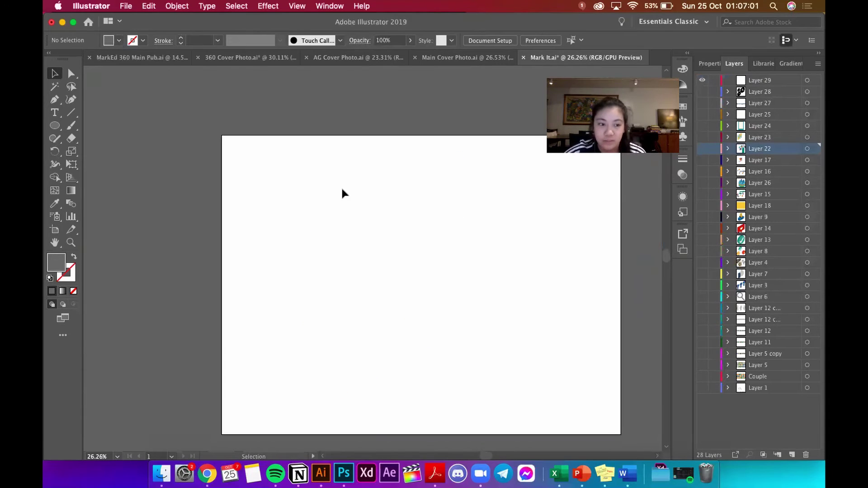
pyautogui.hscroll(4, 342, 193)
pyautogui.scroll(-2, 342, 193)
pyautogui.scroll(3, 342, 194)
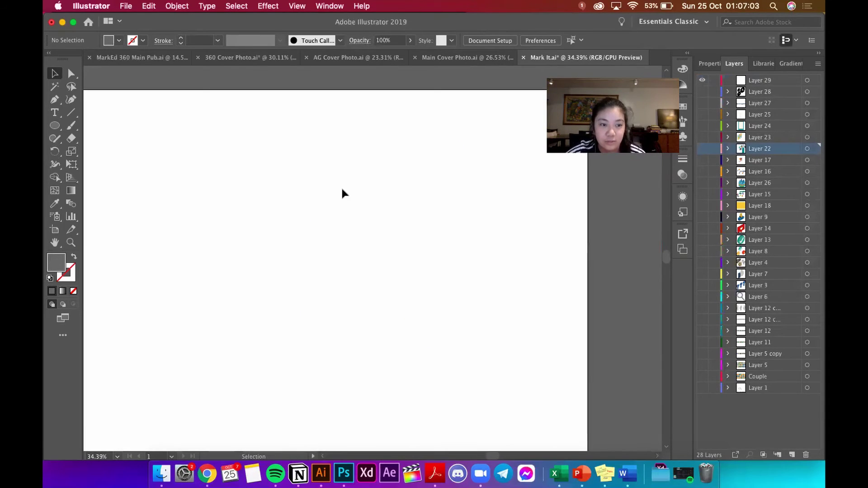
pyautogui.scroll(-2, 342, 193)
# - Draw a grey square without a stroke on Layer 29 with the Rectangle tool
pyautogui.moveTo(56, 125); pyautogui.dragTo(113, 126)
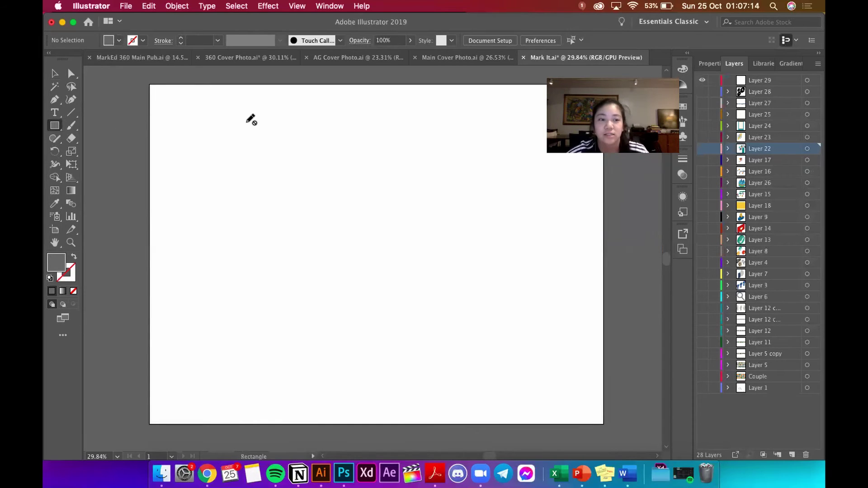
pyautogui.click(772, 80)
pyautogui.moveTo(267, 201)
pyautogui.mouseDown()
pyautogui.moveTo(330, 244)
pyautogui.moveTo(380, 297)
pyautogui.mouseUp()
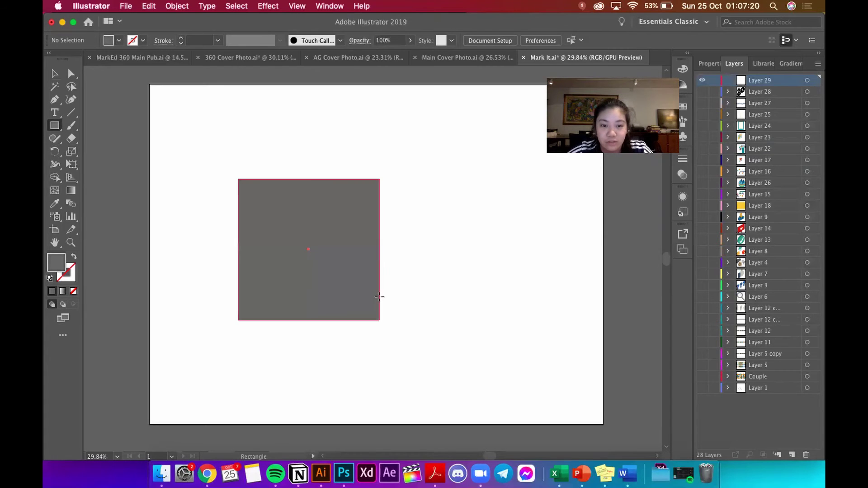
pyautogui.click(63, 73)
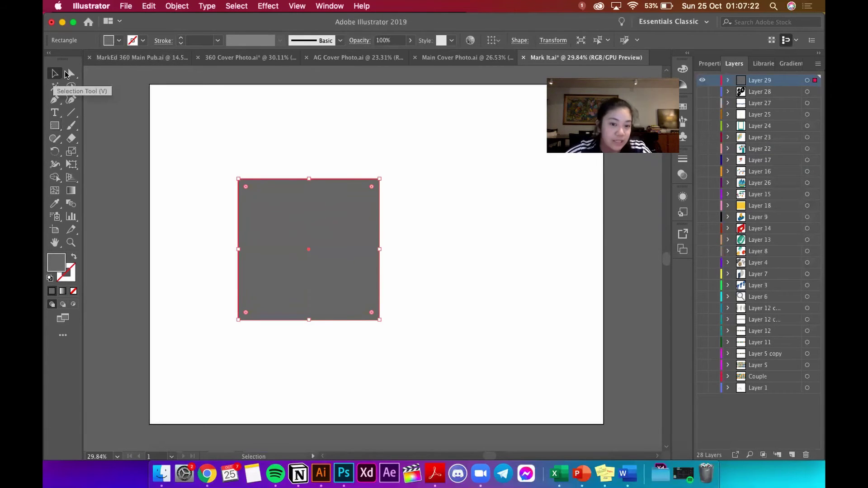
# - Set up a 3D Extrude & Bevel effect on the square, trying Isometric Right before choosing Isometric Left, with the preview enabled
pyautogui.click(268, 6)
pyautogui.moveTo(276, 73)
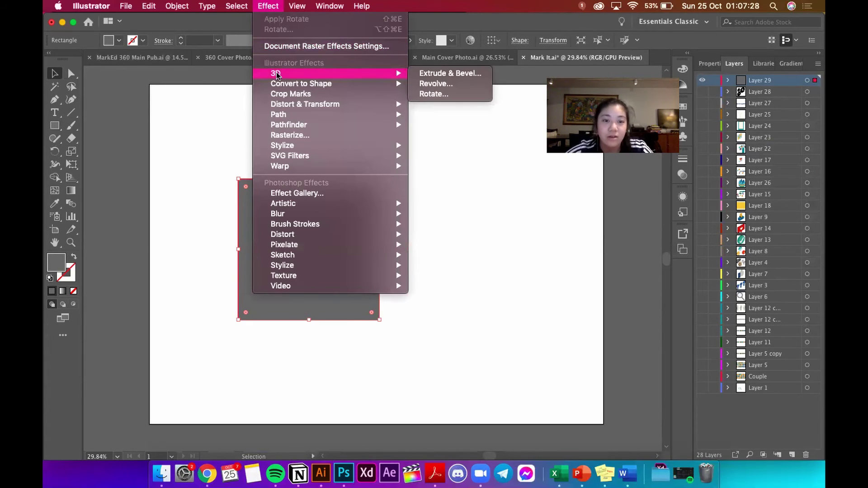
pyautogui.click(465, 73)
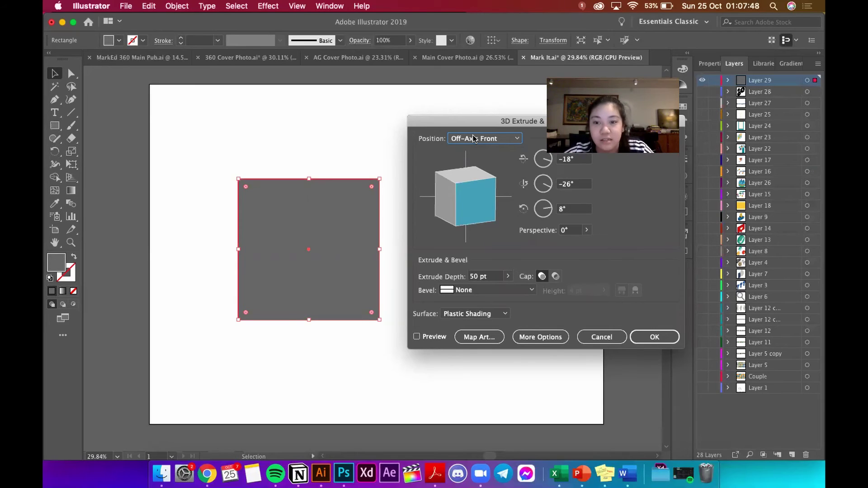
pyautogui.click(472, 141)
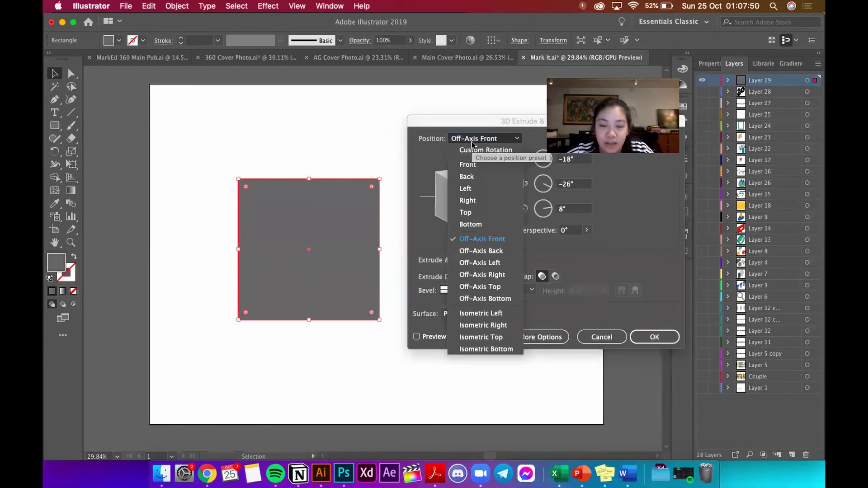
pyautogui.click(482, 325)
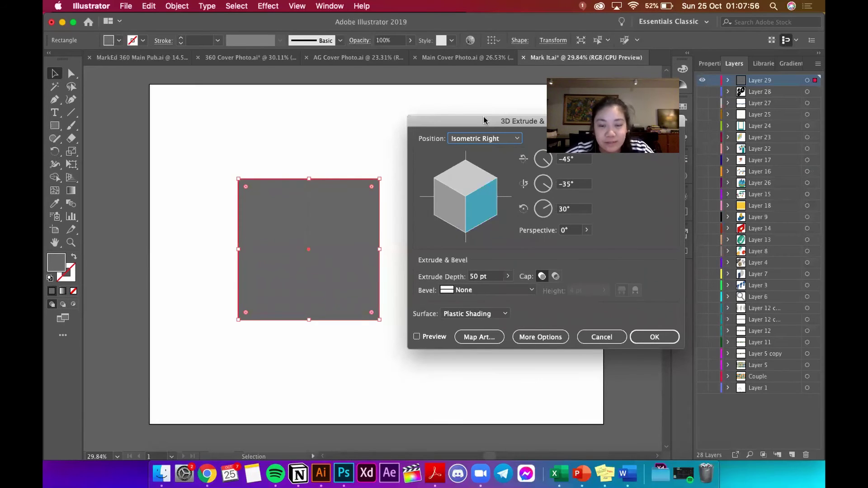
pyautogui.click(482, 137)
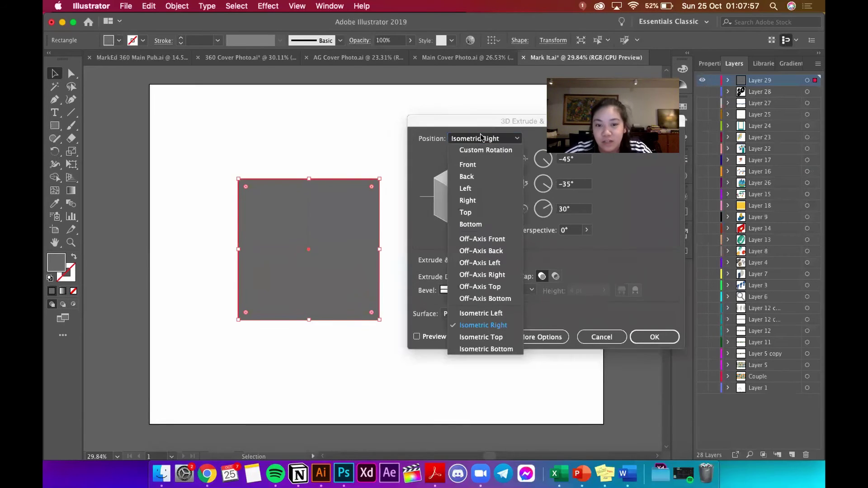
pyautogui.click(488, 310)
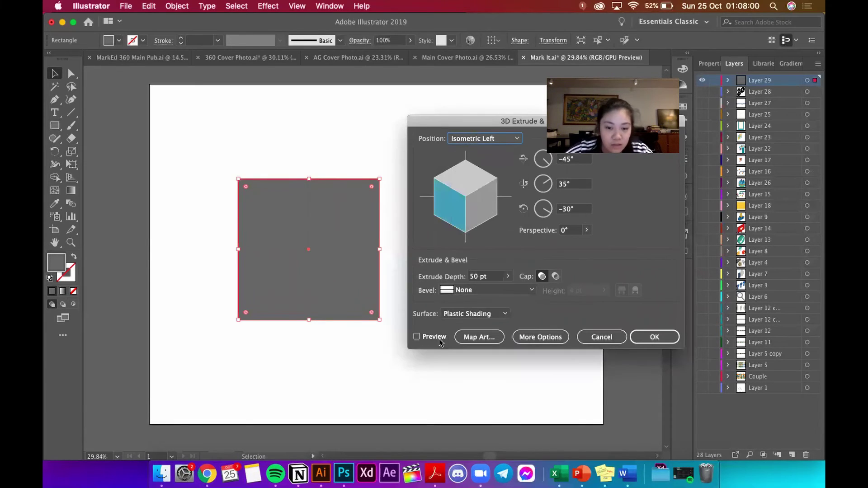
pyautogui.click(416, 336)
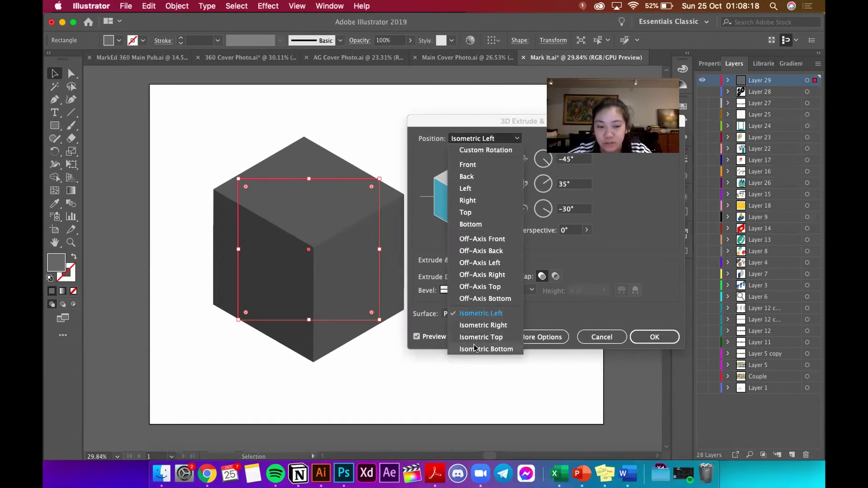
# - Compare the Isometric Bottom, Top and Right positions, and apply the extrusion as Isometric Left with a depth of 452 pt
pyautogui.click(474, 345)
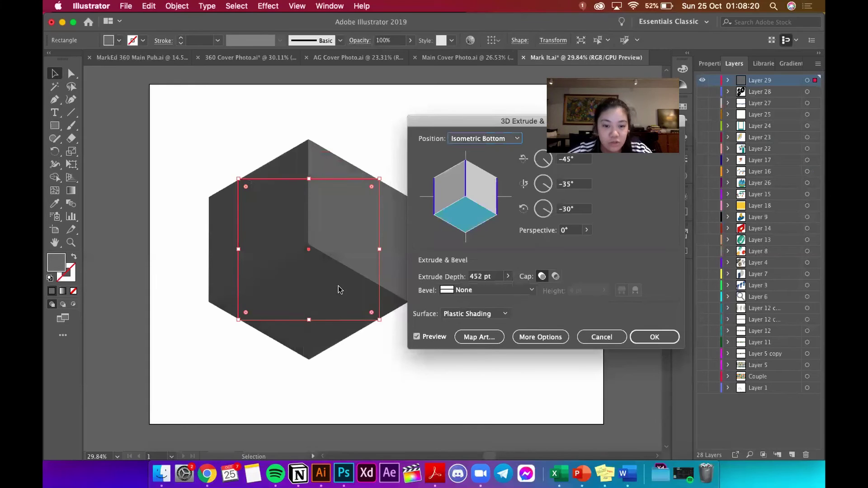
pyautogui.click(466, 138)
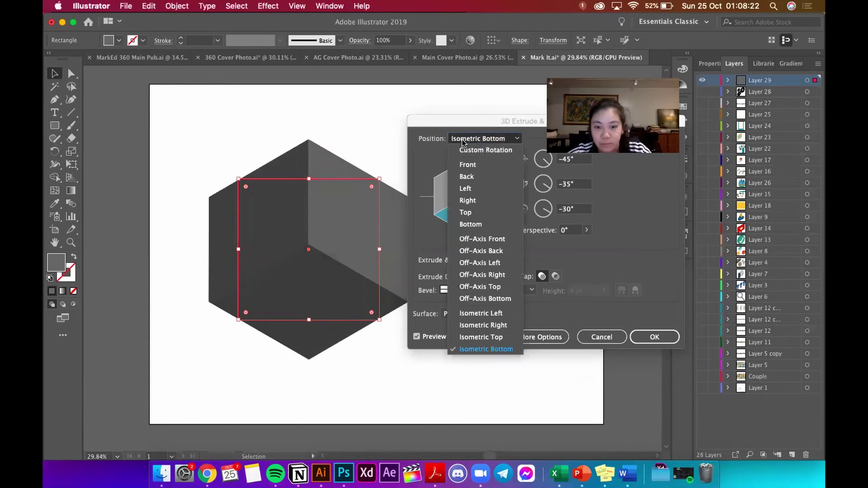
pyautogui.click(487, 336)
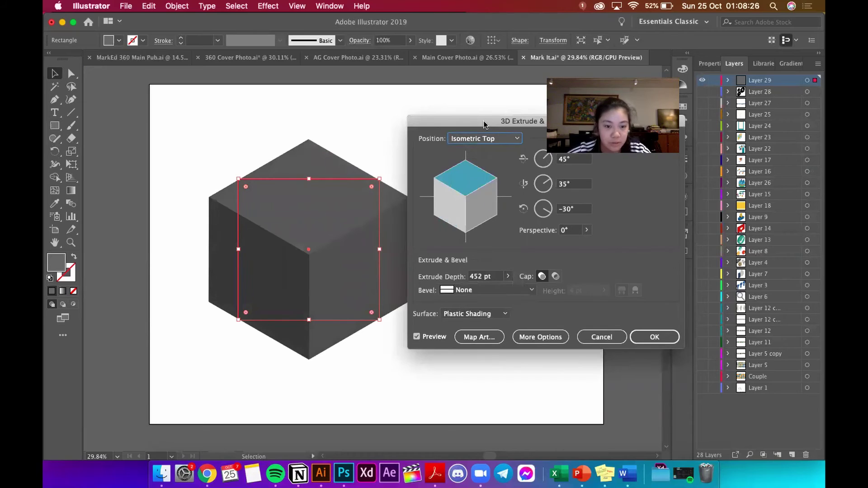
pyautogui.click(481, 138)
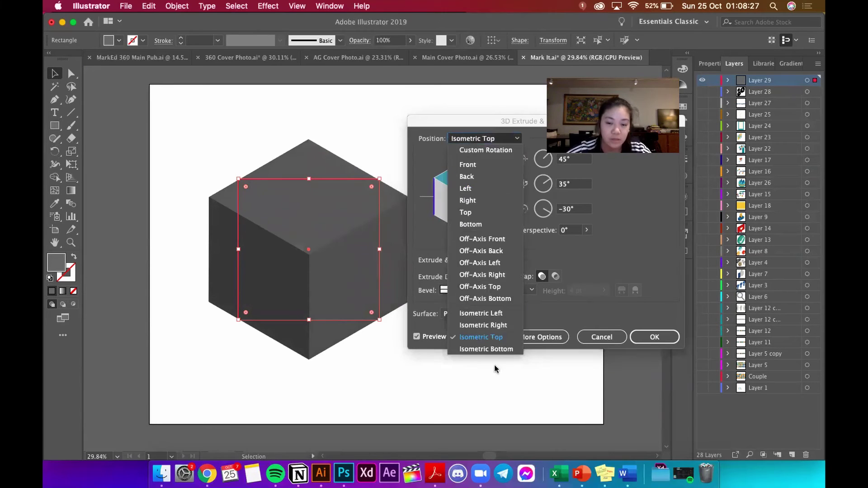
pyautogui.click(482, 325)
pyautogui.click(487, 142)
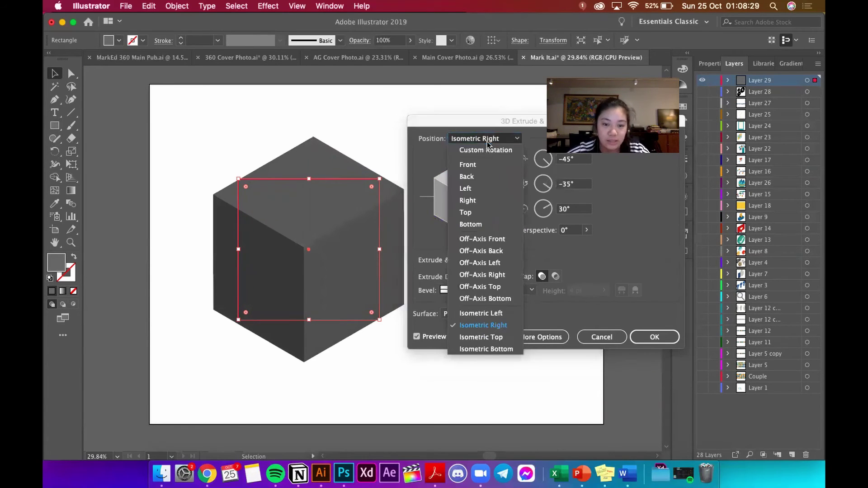
pyautogui.click(480, 313)
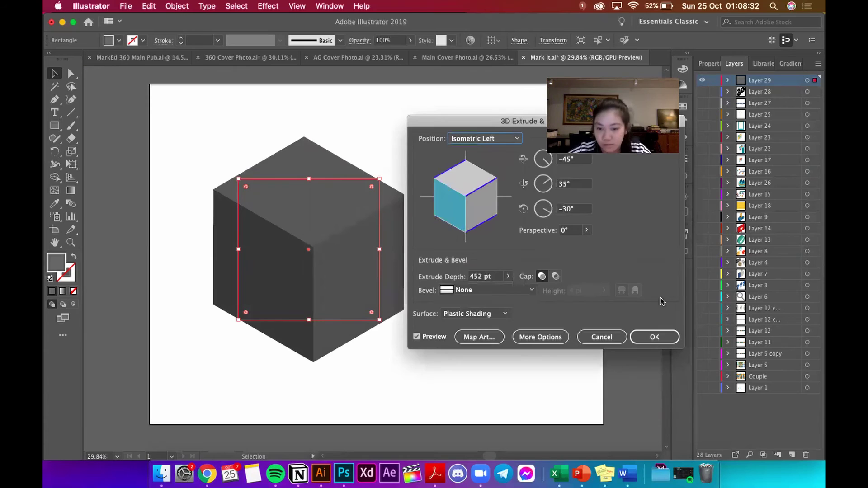
pyautogui.click(645, 335)
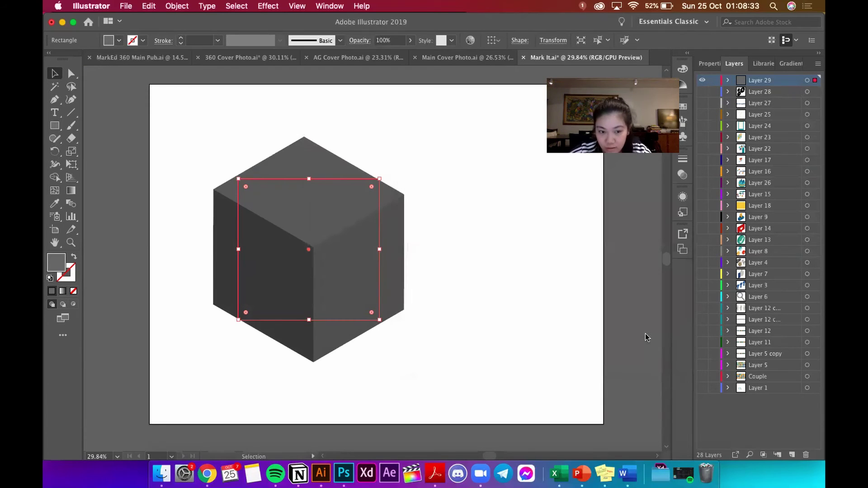
# - Move the extruded cube towards the middle of the artboard
pyautogui.click(441, 145)
pyautogui.moveTo(333, 235); pyautogui.dragTo(446, 267)
pyautogui.scroll(5, 446, 270)
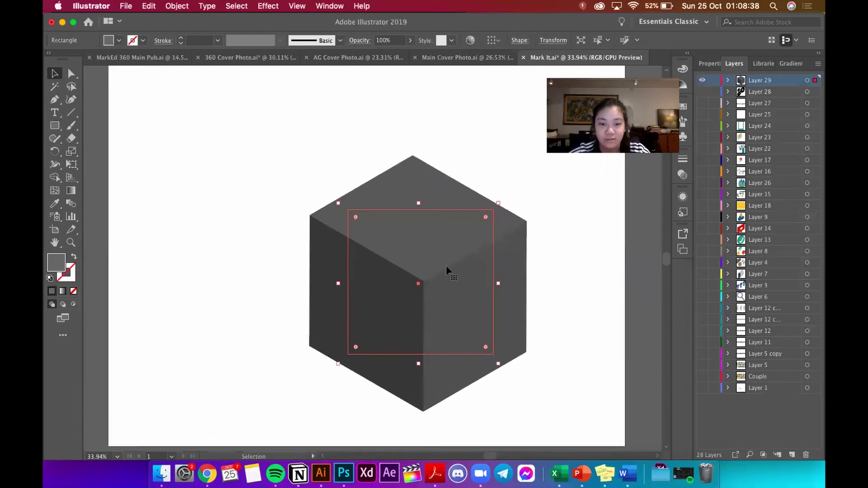
# - Enlarge the extruded cube slightly by its upper-left corner, and deselect it
pyautogui.scroll(-6, 447, 270)
pyautogui.scroll(2, 446, 269)
pyautogui.scroll(1, 446, 268)
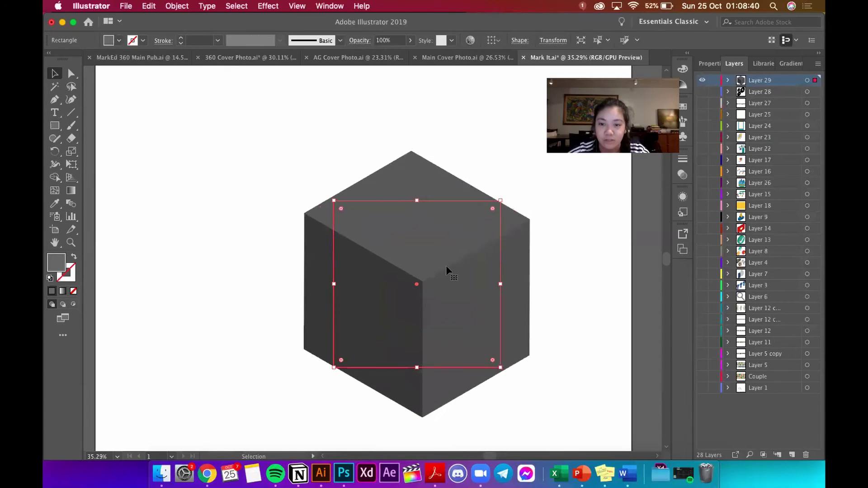
pyautogui.scroll(-3, 439, 221)
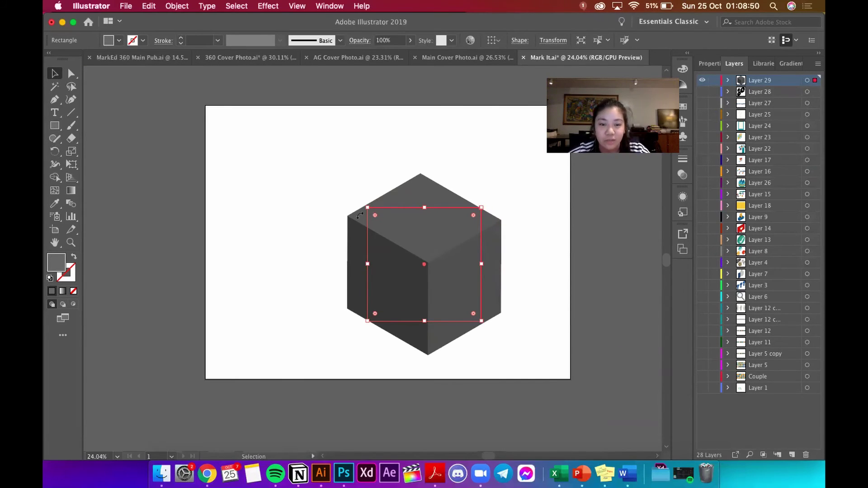
pyautogui.moveTo(367, 208); pyautogui.dragTo(352, 196)
pyautogui.click(445, 142)
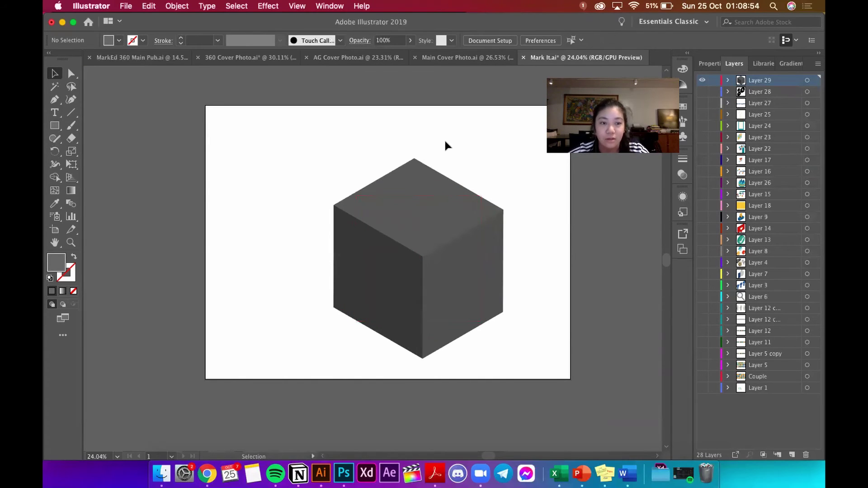
# - Switch to the MarkEd 360 Main Pub.ai document and examine the poster's overall layout, its header logos and the extruded title
pyautogui.click(136, 58)
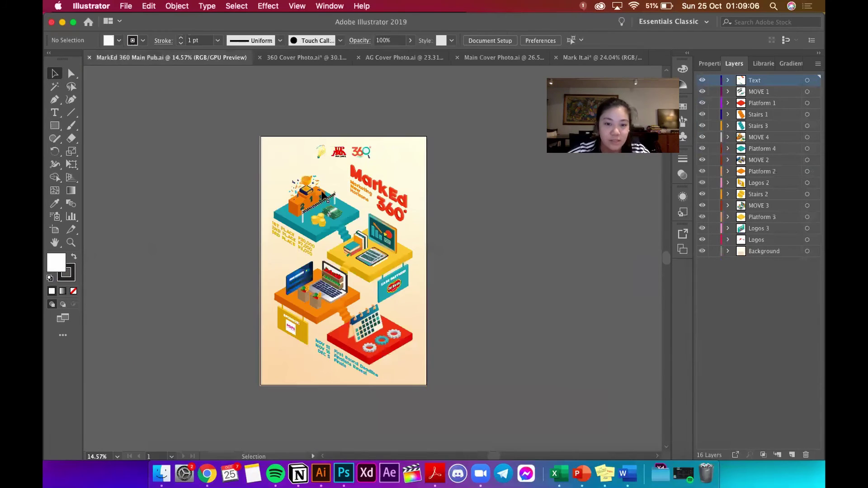
pyautogui.scroll(5, 322, 194)
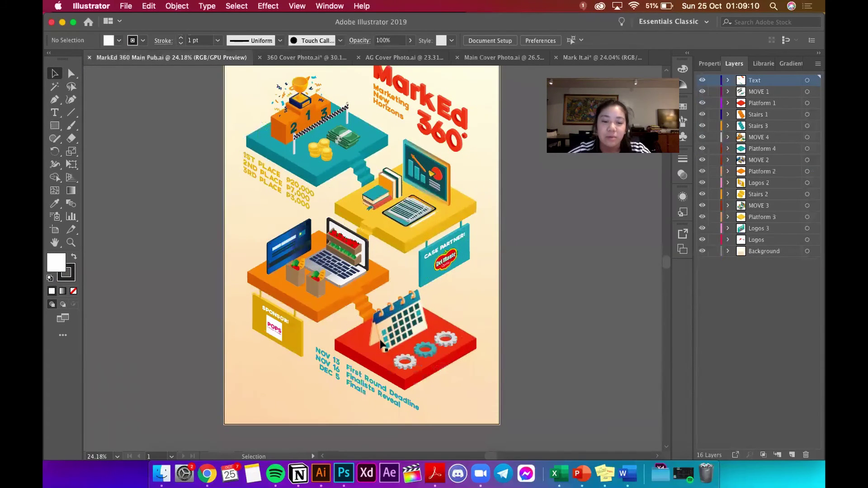
pyautogui.scroll(3, 381, 344)
pyautogui.scroll(-5, 381, 344)
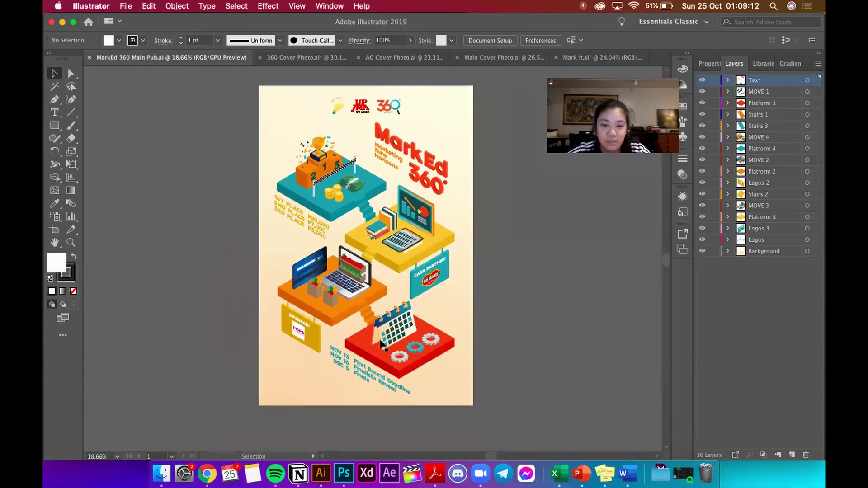
pyautogui.scroll(2, 381, 344)
pyautogui.scroll(2, 341, 201)
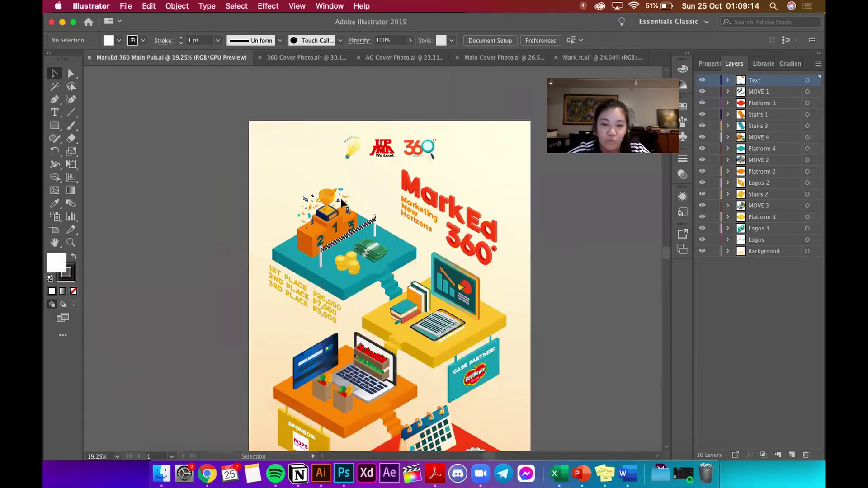
pyautogui.scroll(5, 341, 199)
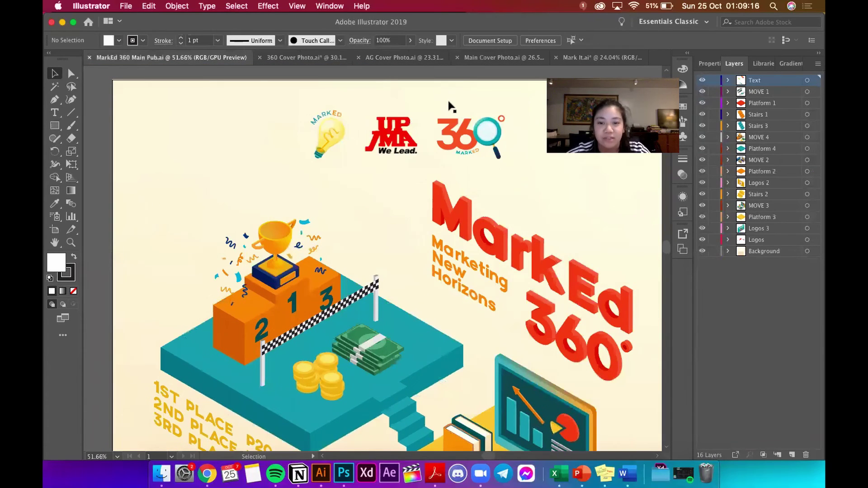
pyautogui.scroll(3, 449, 107)
pyautogui.scroll(-5, 449, 106)
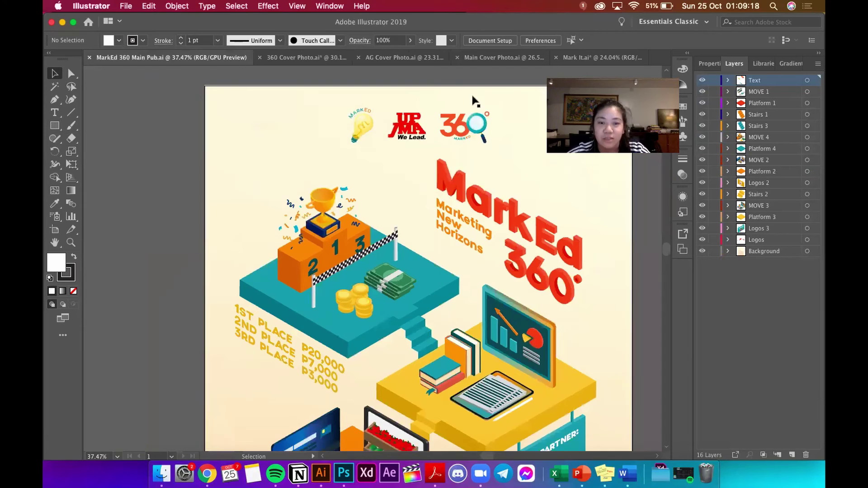
pyautogui.scroll(-5, 559, 160)
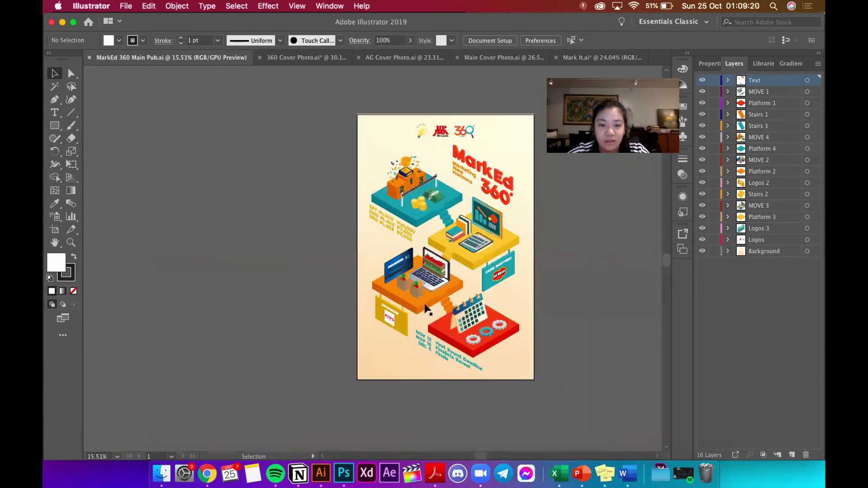
# - Inspect the poster's isometric platforms and signs up close, selecting the checkered finish-line ribbon and its front post on the podium platform
pyautogui.scroll(5, 431, 328)
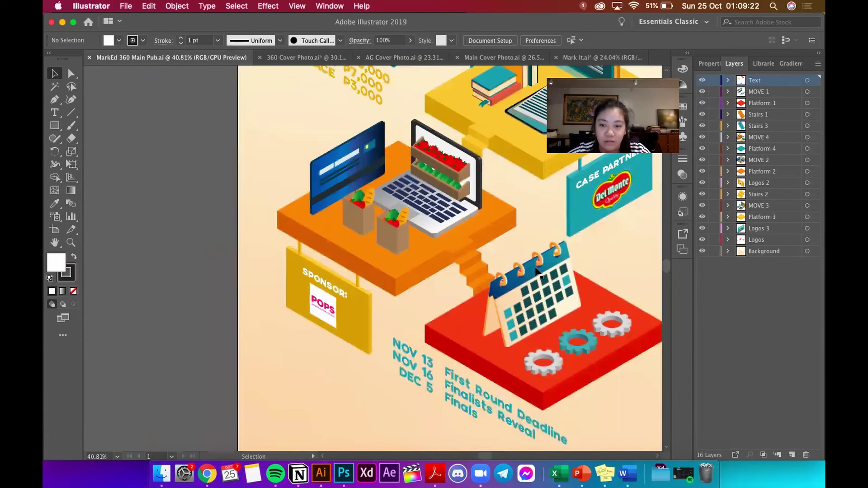
pyautogui.scroll(4, 536, 271)
pyautogui.scroll(-6, 532, 226)
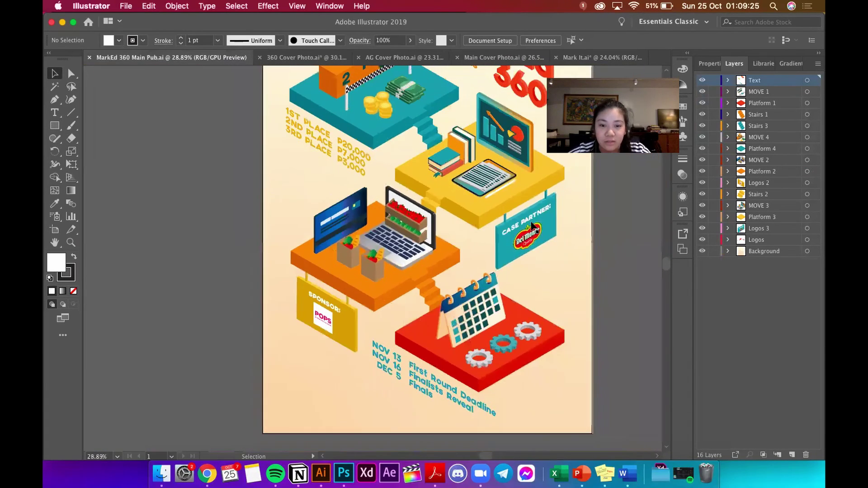
pyautogui.scroll(-2, 532, 225)
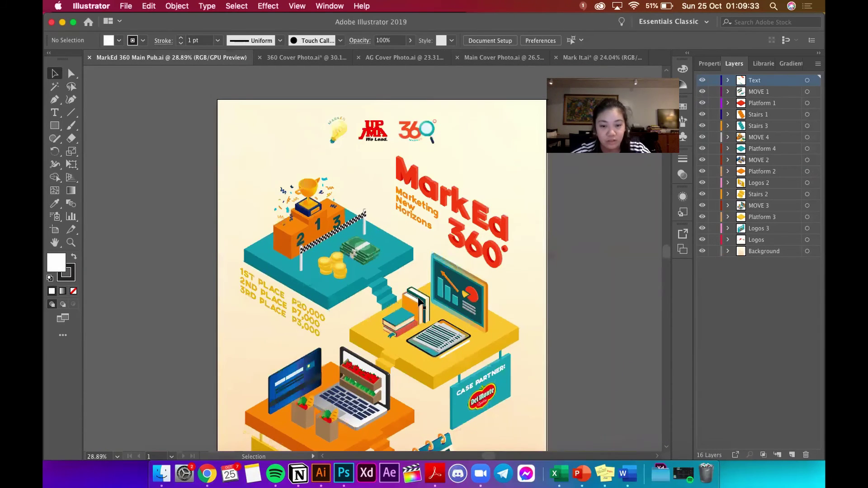
pyautogui.scroll(4, 421, 302)
pyautogui.scroll(3, 419, 302)
pyautogui.scroll(-5, 418, 301)
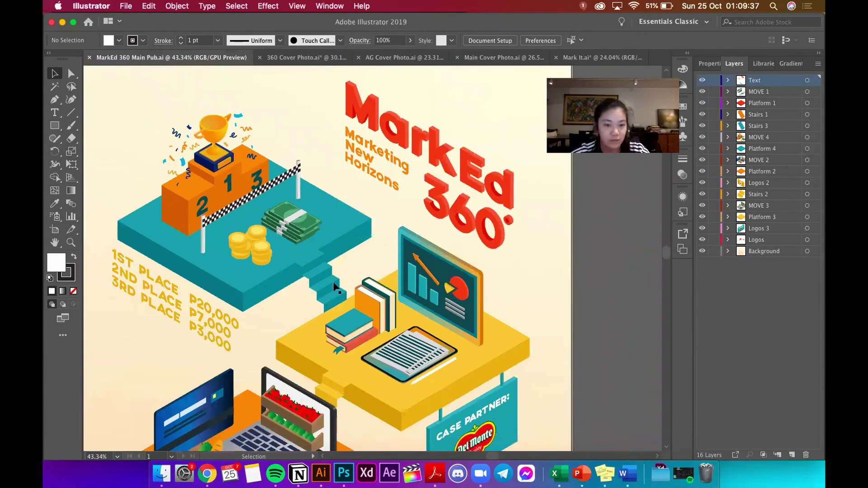
pyautogui.scroll(5, 270, 217)
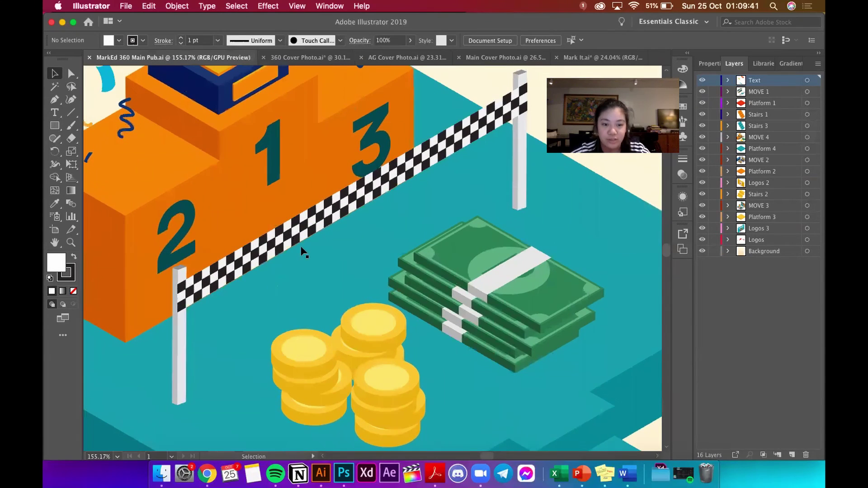
pyautogui.click(290, 233)
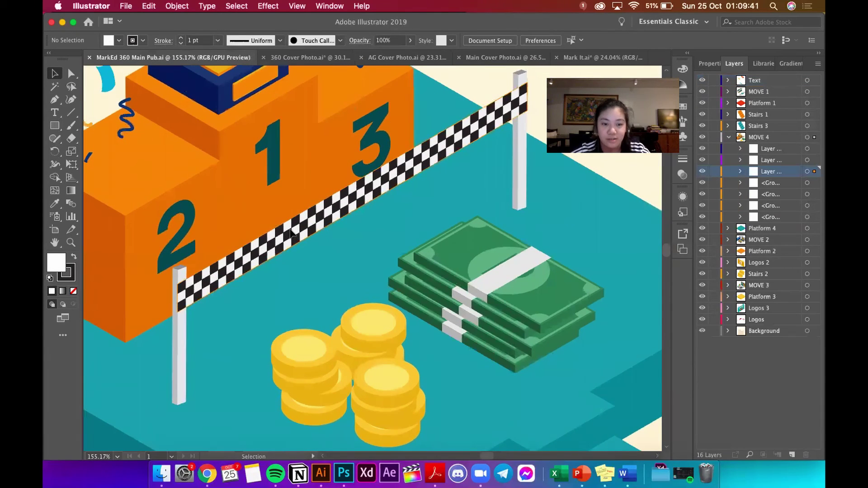
pyautogui.click(177, 364)
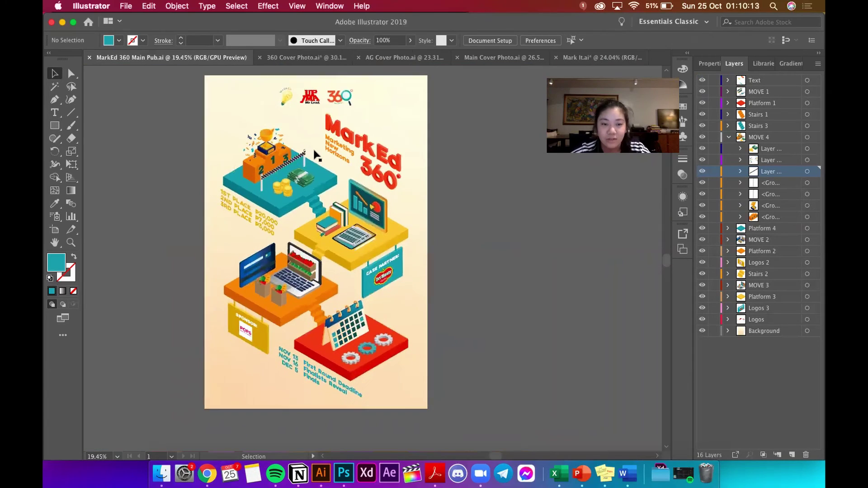
# - Examine the trophy and confetti on the podium up close, and review the title and the whole poster
pyautogui.scroll(2, 317, 156)
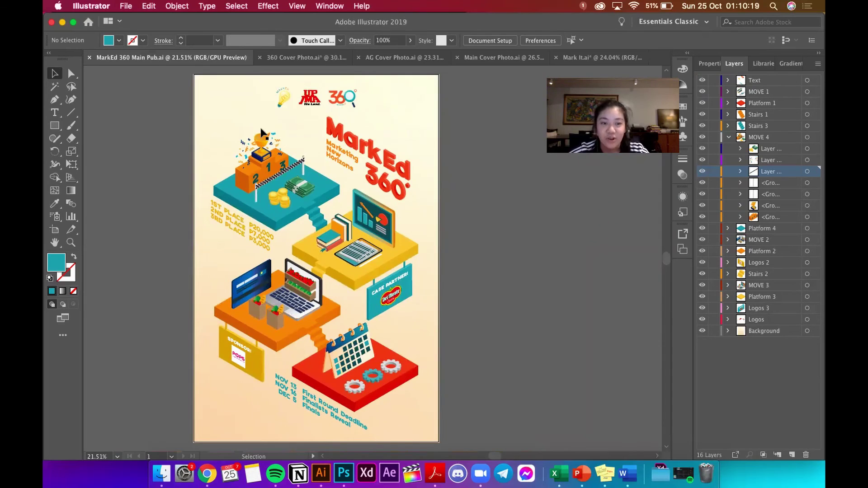
pyautogui.scroll(5, 262, 132)
pyautogui.scroll(4, 262, 132)
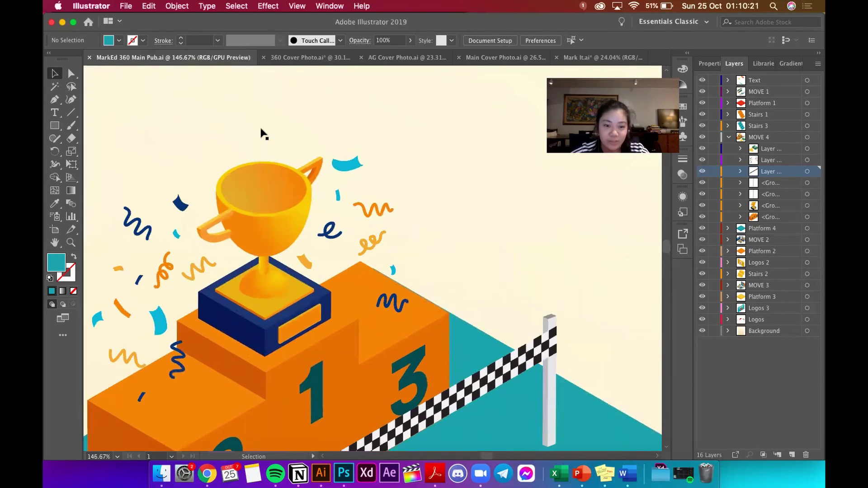
pyautogui.scroll(-6, 261, 133)
pyautogui.scroll(-3, 261, 133)
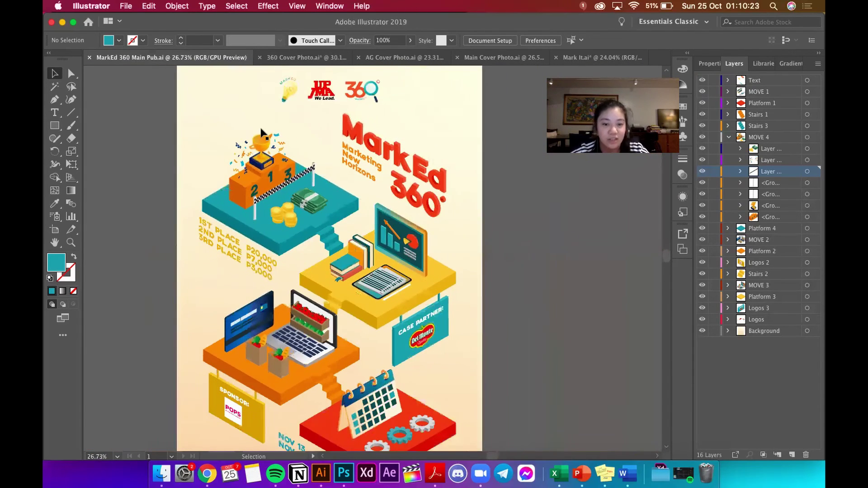
pyautogui.scroll(-2, 261, 131)
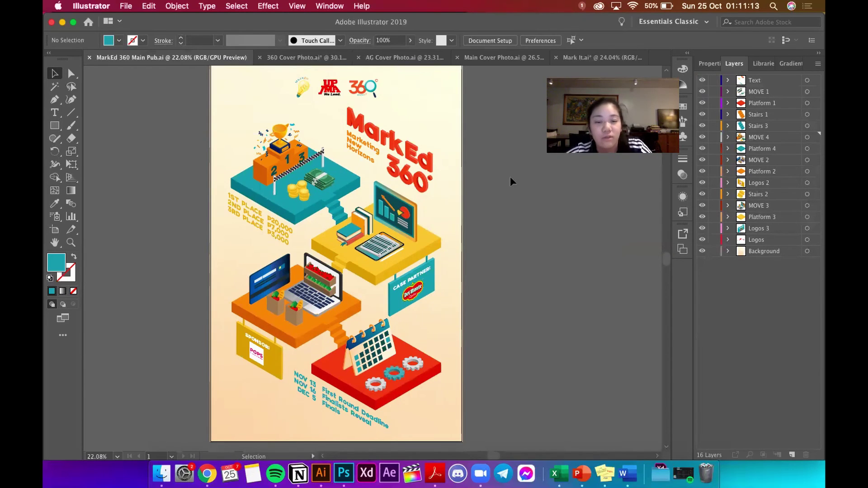
pyautogui.scroll(1, 370, 140)
pyautogui.scroll(5, 370, 140)
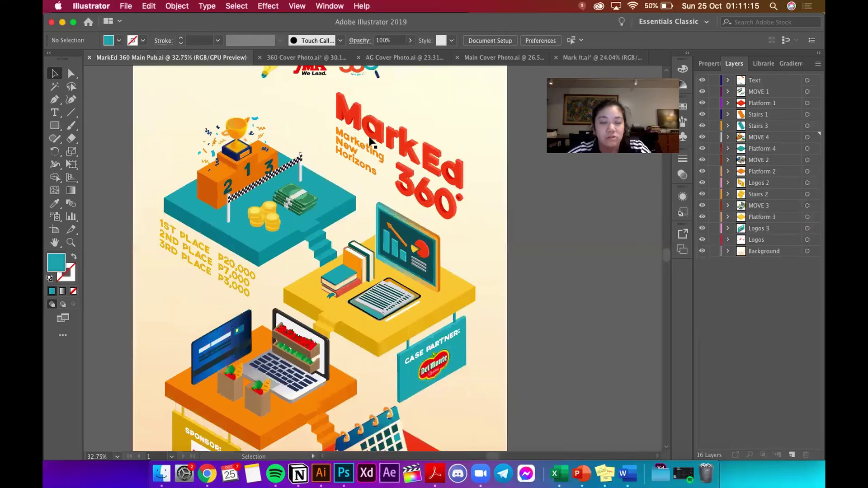
pyautogui.scroll(-6, 370, 140)
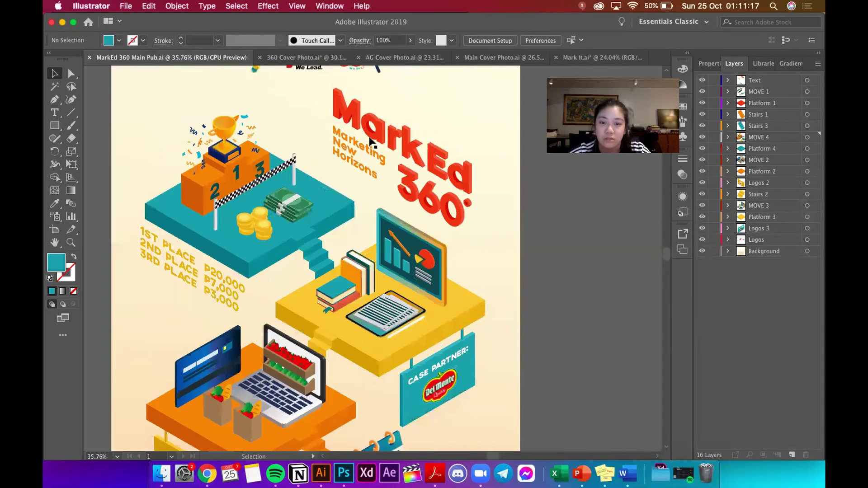
pyautogui.scroll(-1, 370, 140)
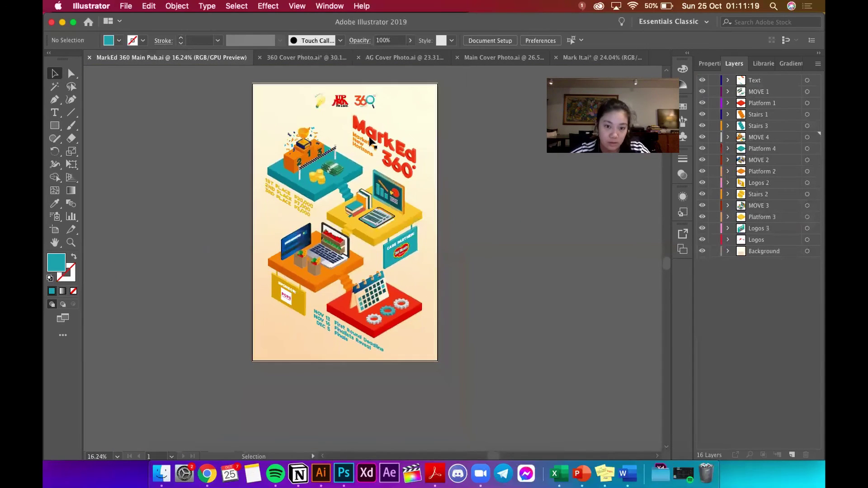
pyautogui.scroll(2, 370, 140)
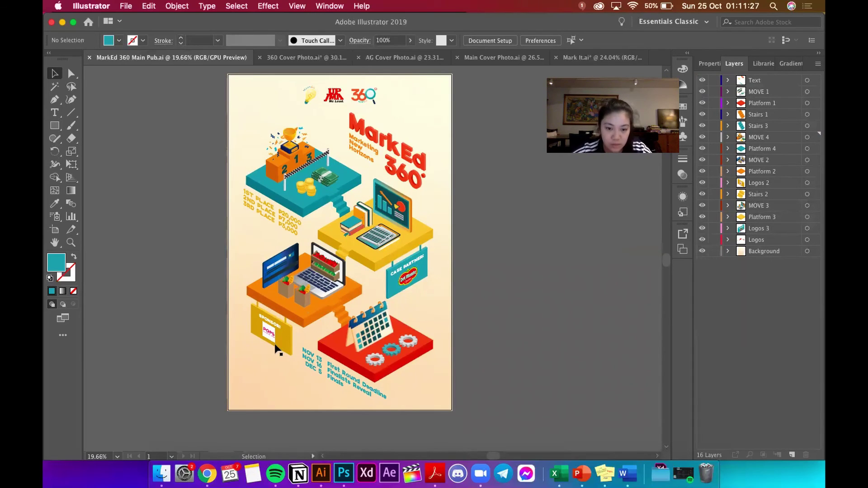
pyautogui.scroll(1, 339, 381)
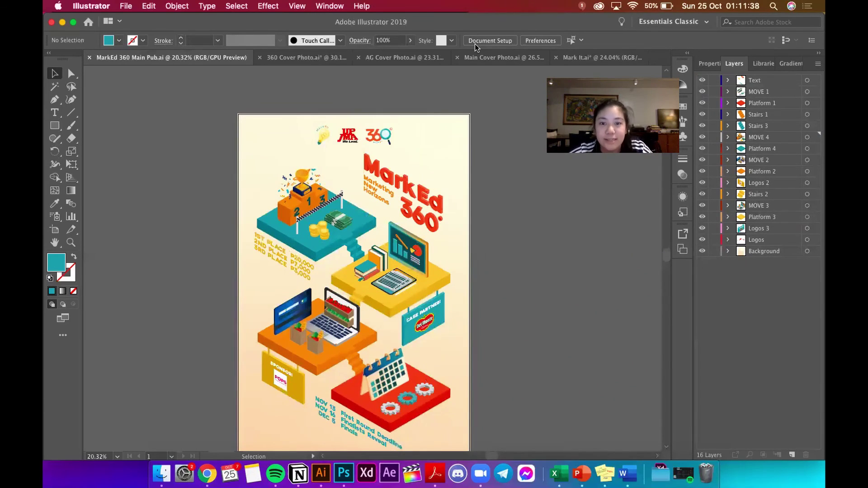